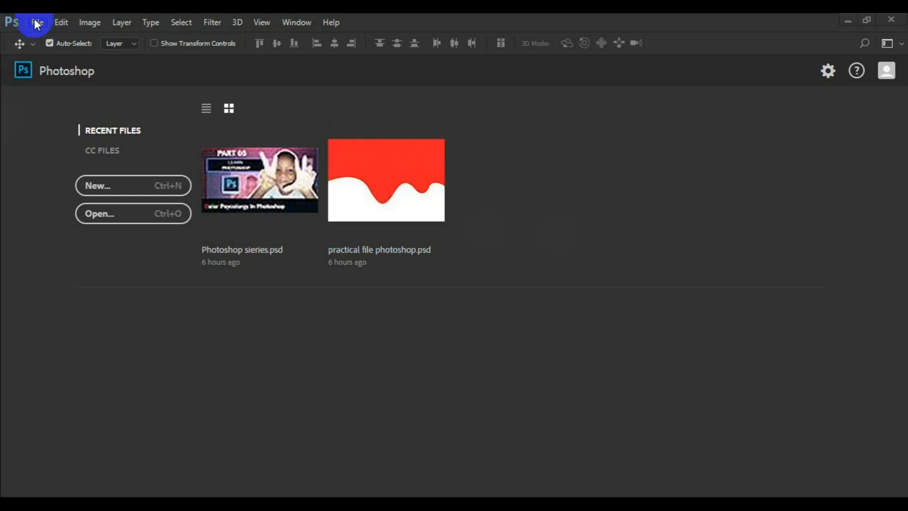
- Start a new document and name it Professional Email Signature
left_click(68, 30)
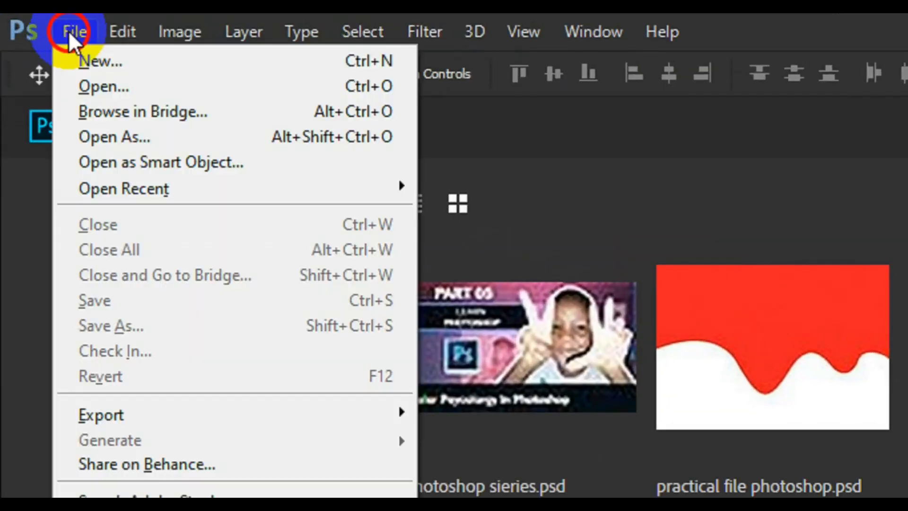
left_click(110, 59)
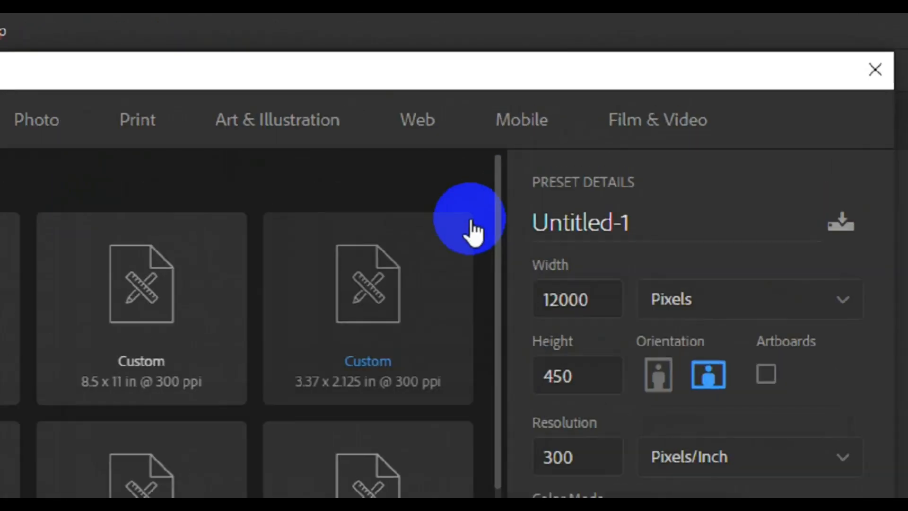
left_click(667, 225)
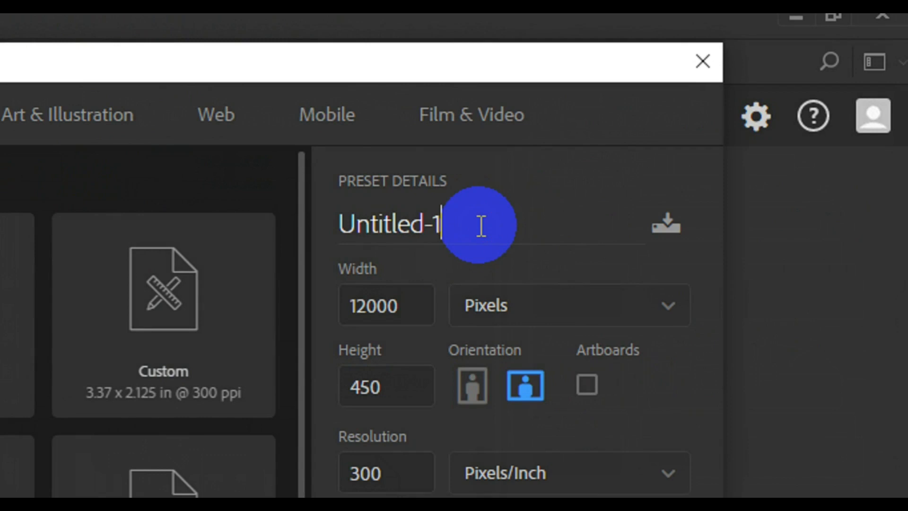
double_click(480, 226)
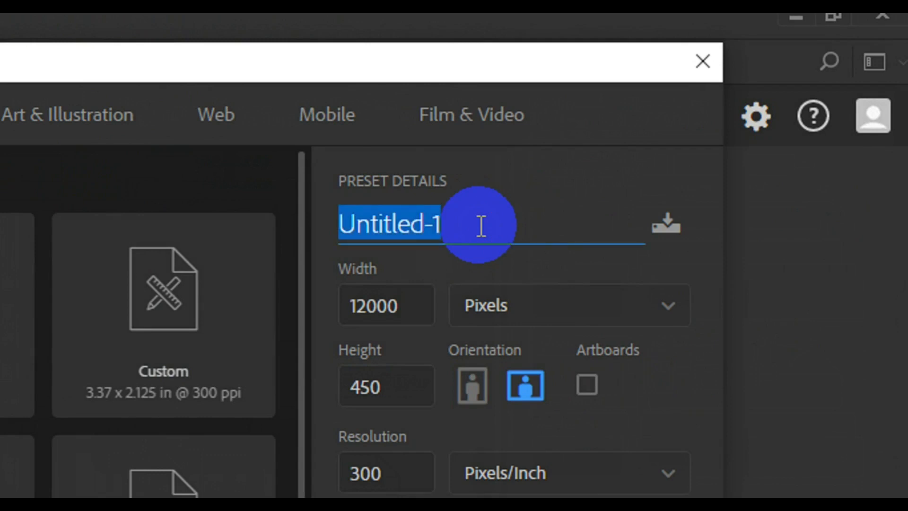
type("Profe")
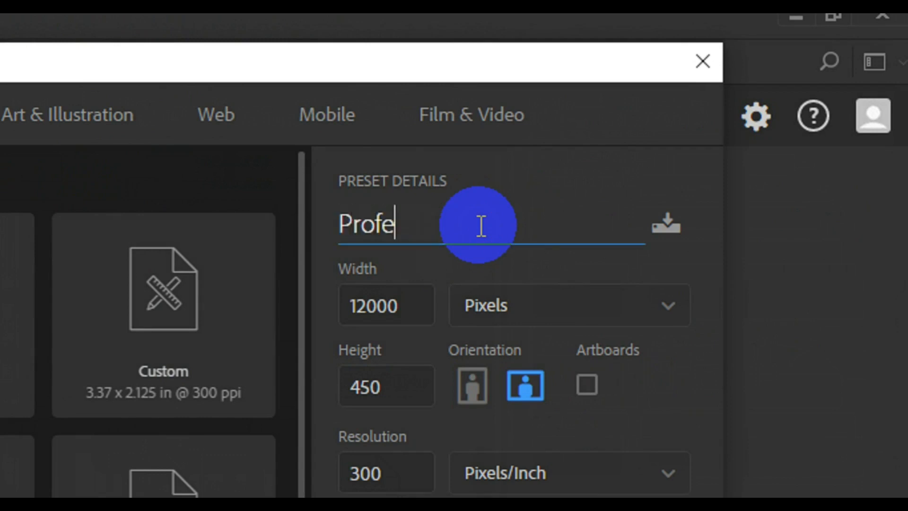
type("ssional E")
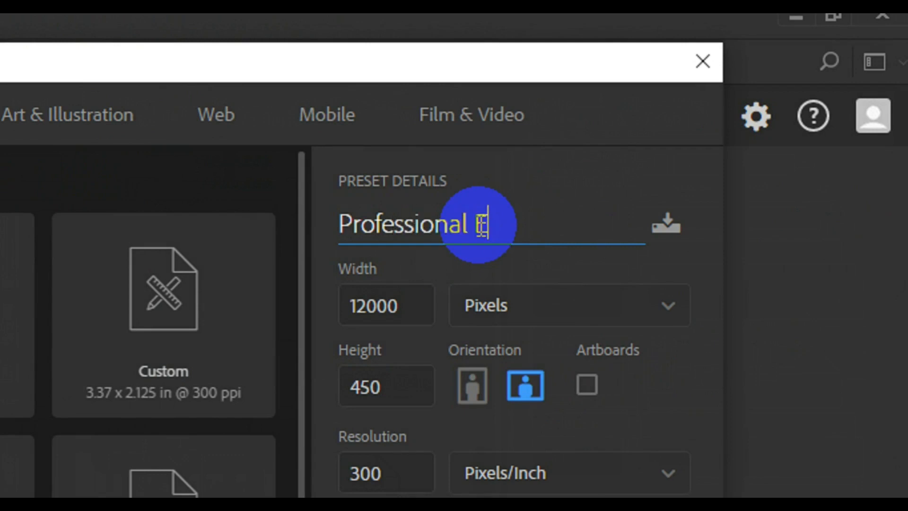
type("mail ")
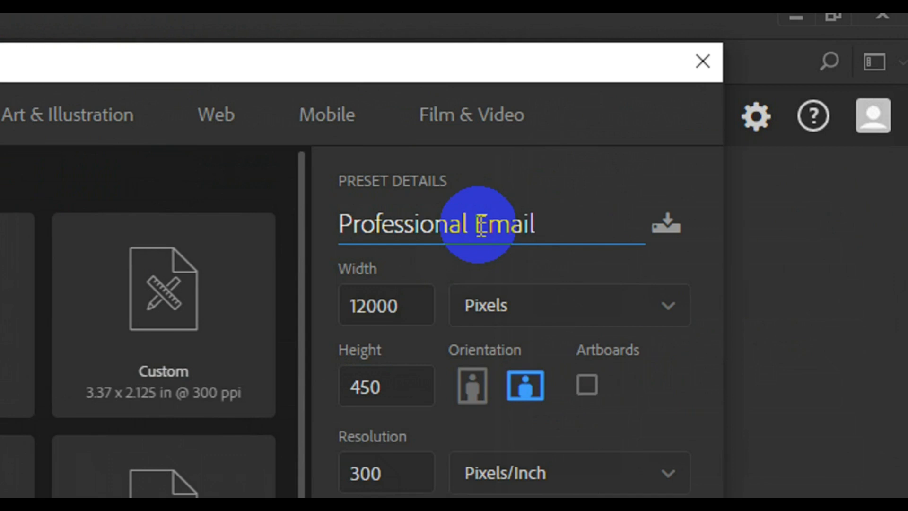
type("Sig")
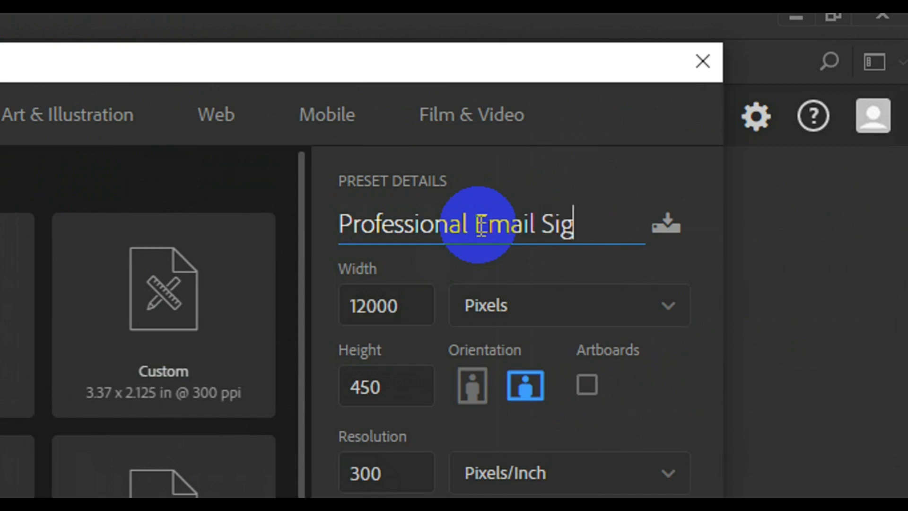
type("nature")
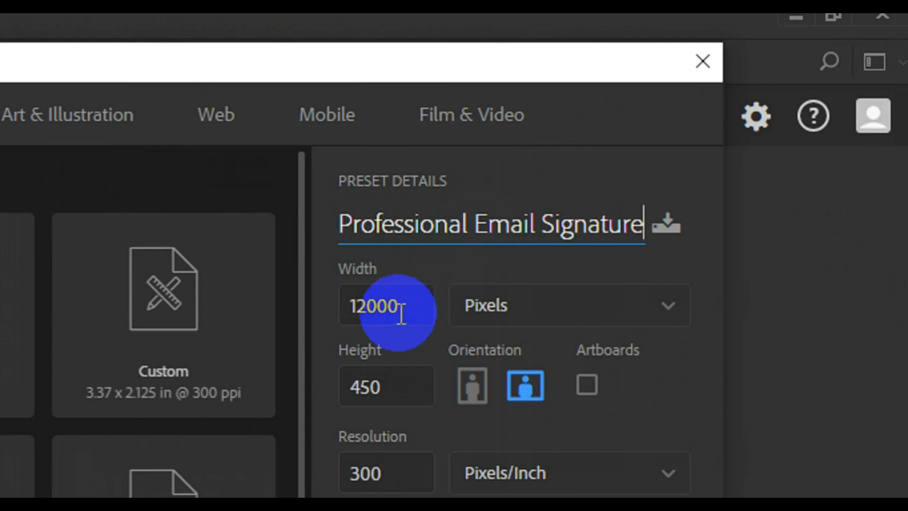
- Set the new document's size to 1200 pixels wide and 450 pixels high
left_click(399, 314)
double_click(400, 314)
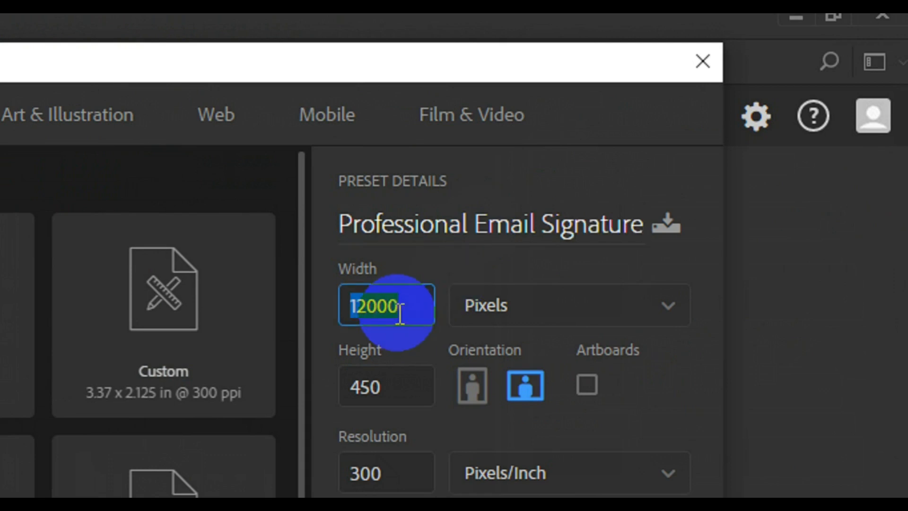
type("1")
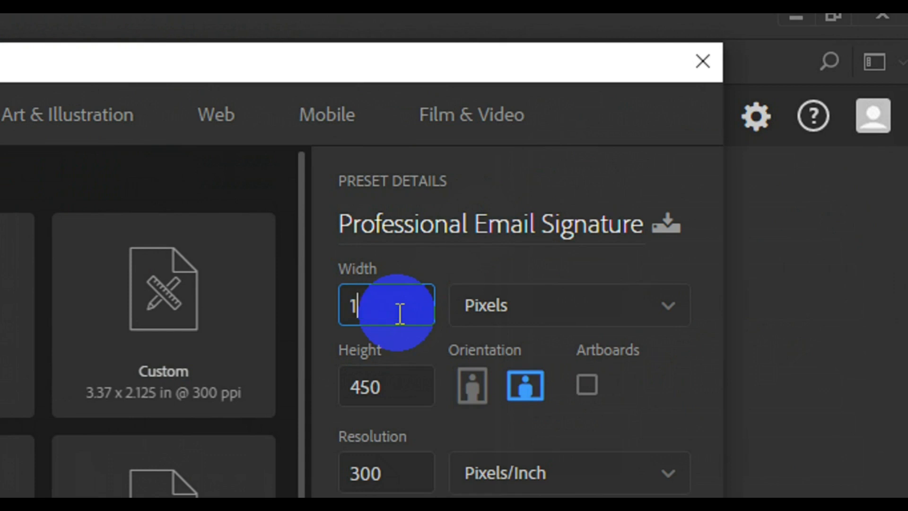
type("200")
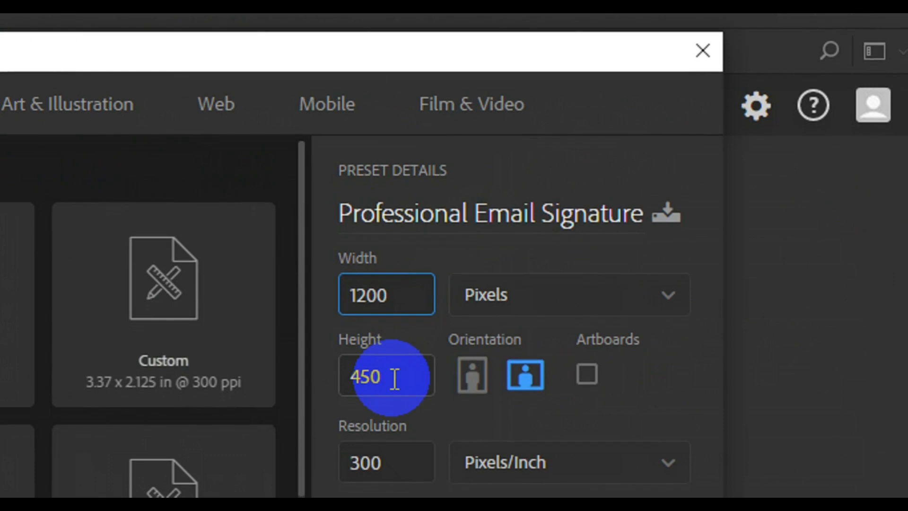
left_click(395, 377)
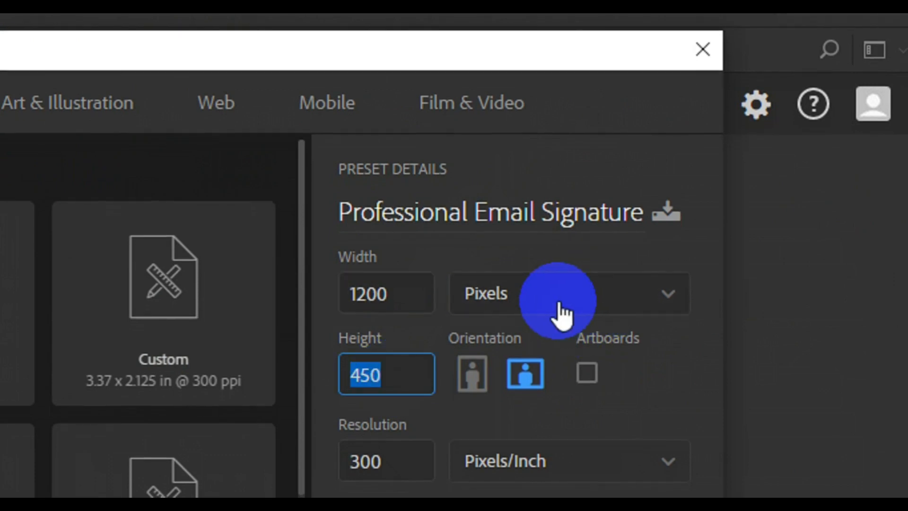
- Use a resolution of 300 pixels/inch and RGB Color mode, and create the document
left_click(415, 464)
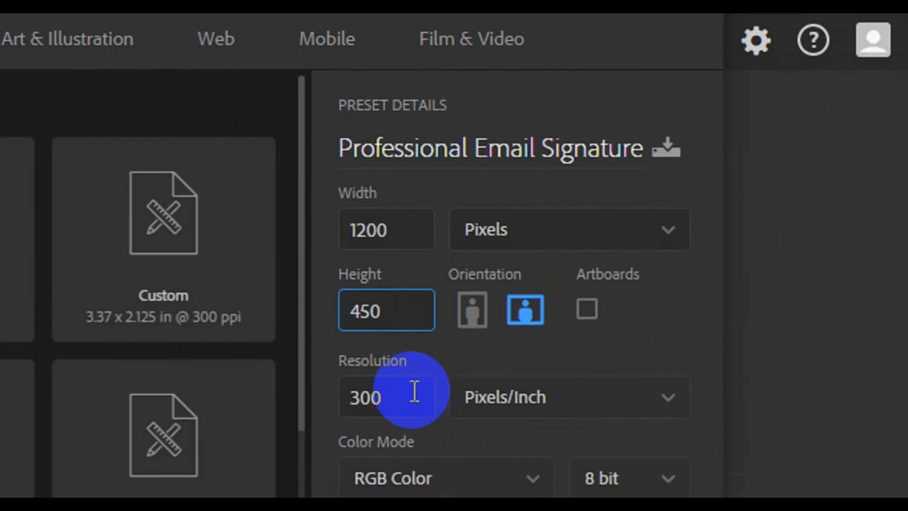
left_click(412, 390)
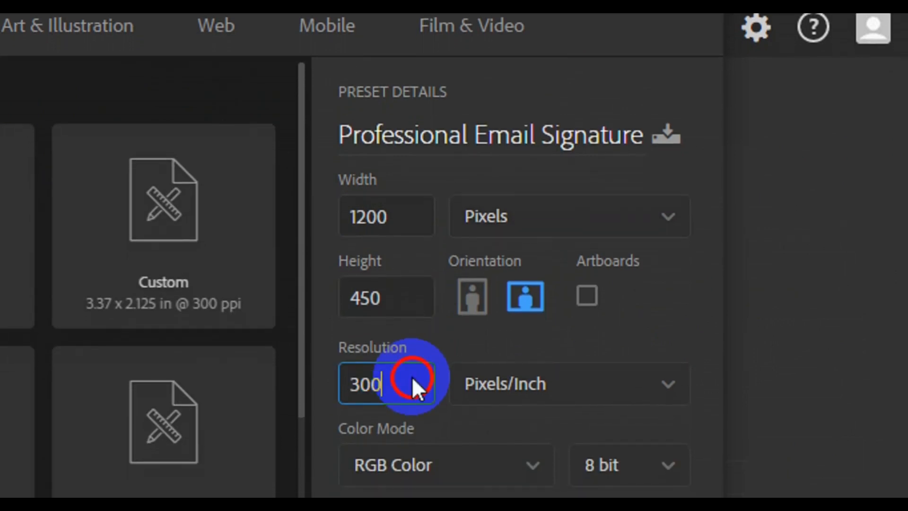
left_click(533, 468)
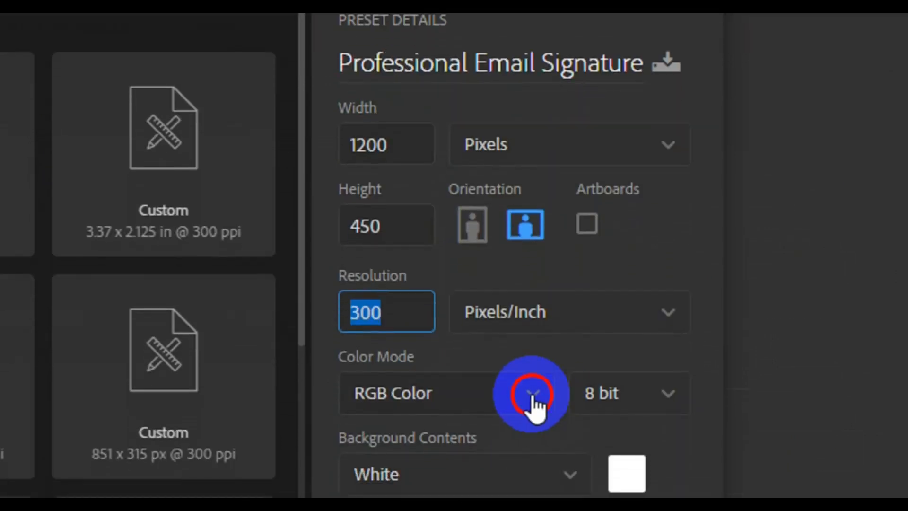
left_click(532, 388)
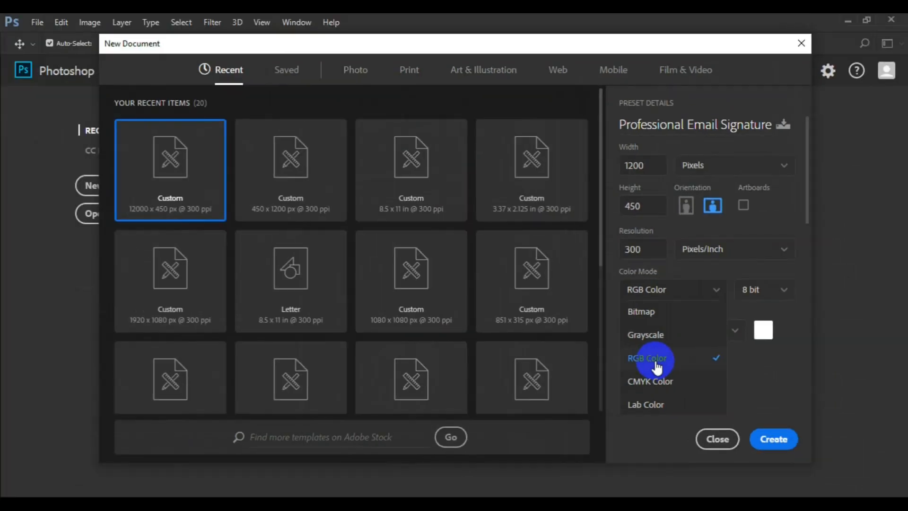
left_click(656, 364)
left_click(774, 439)
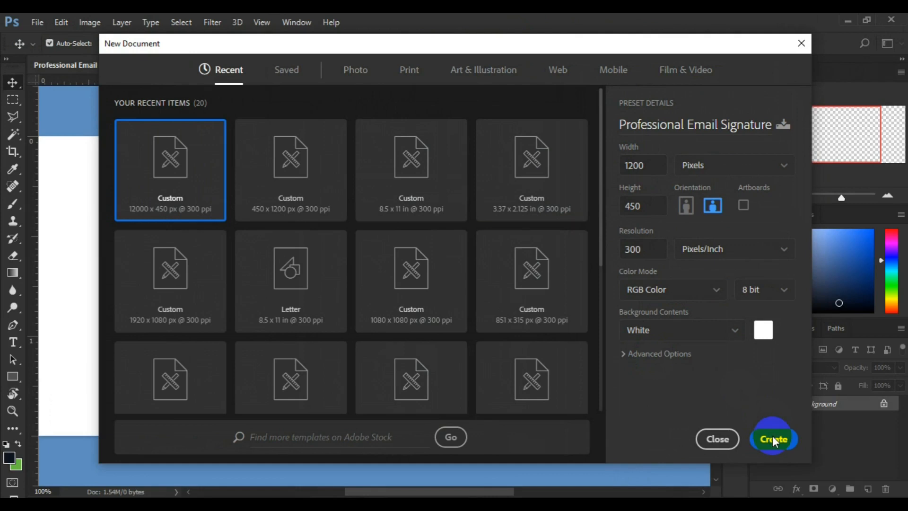
left_click(772, 439)
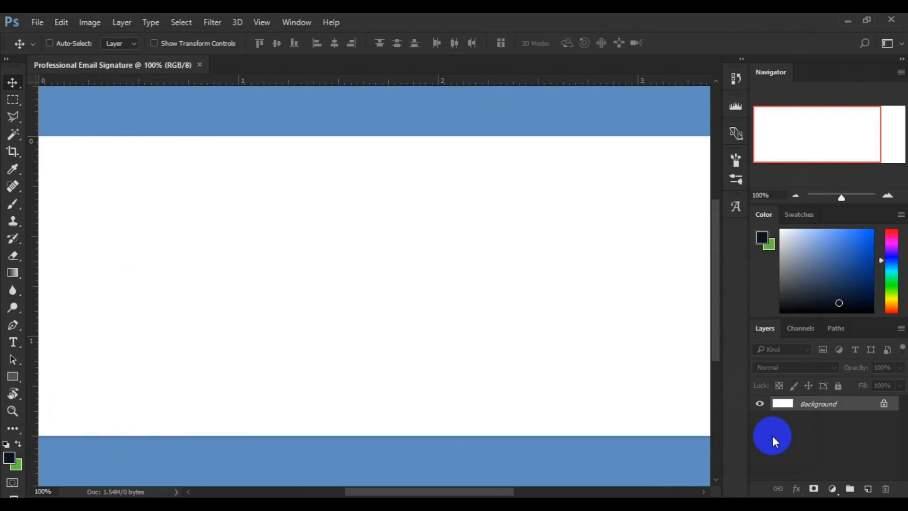
- Add a new empty layer above the white background
key("ctrl+minus")
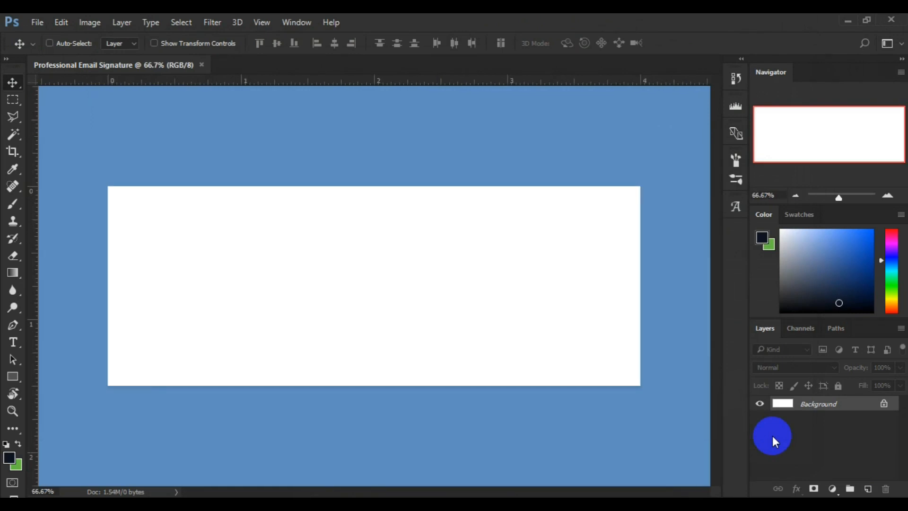
key("ctrl+minus")
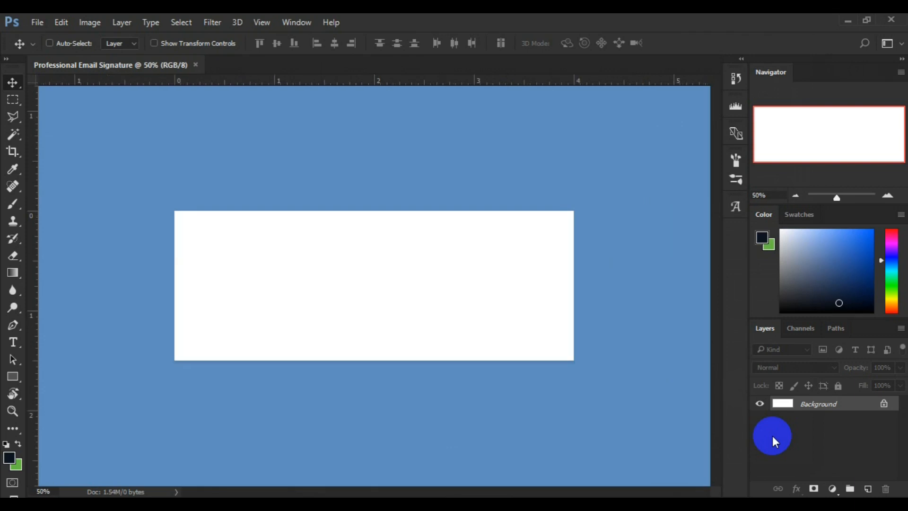
key("ctrl+plus")
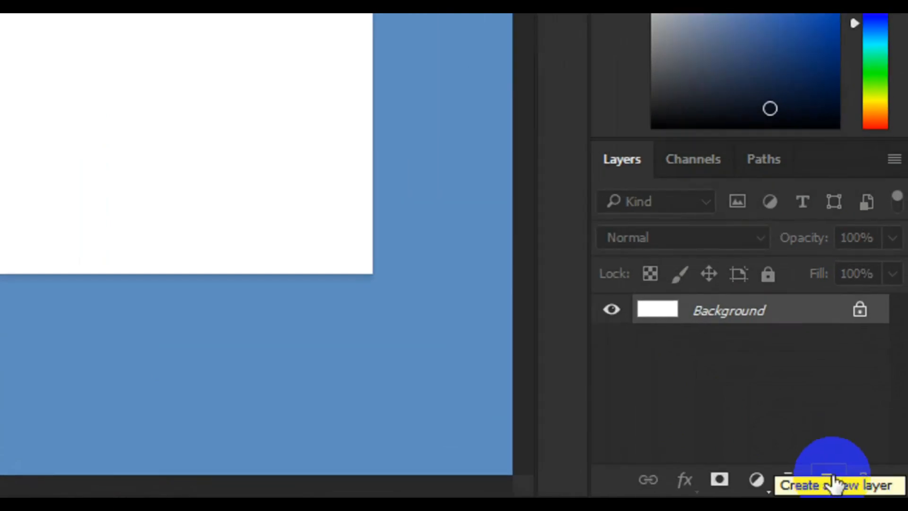
left_click(834, 480)
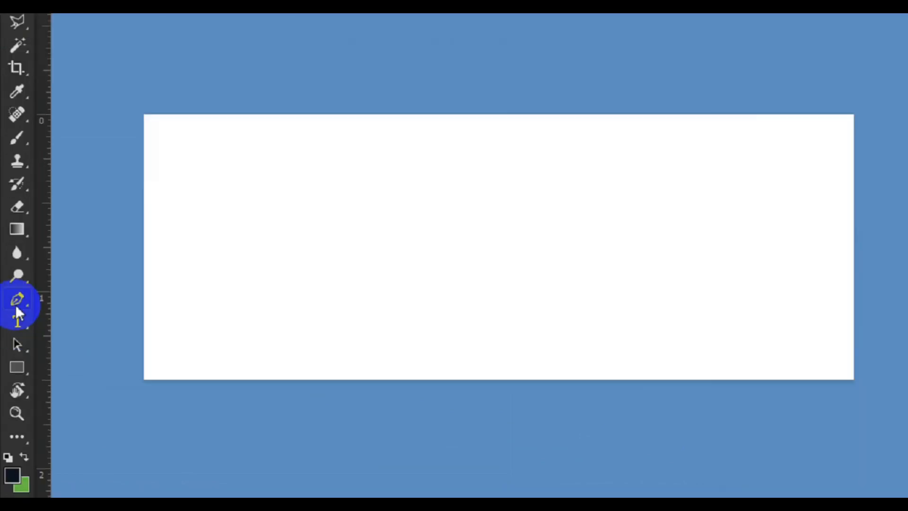
- Draw a closed dark navy Pen tool shape about 542 by 530 px over the canvas's left part, with a slanted right edge
left_click(12, 326)
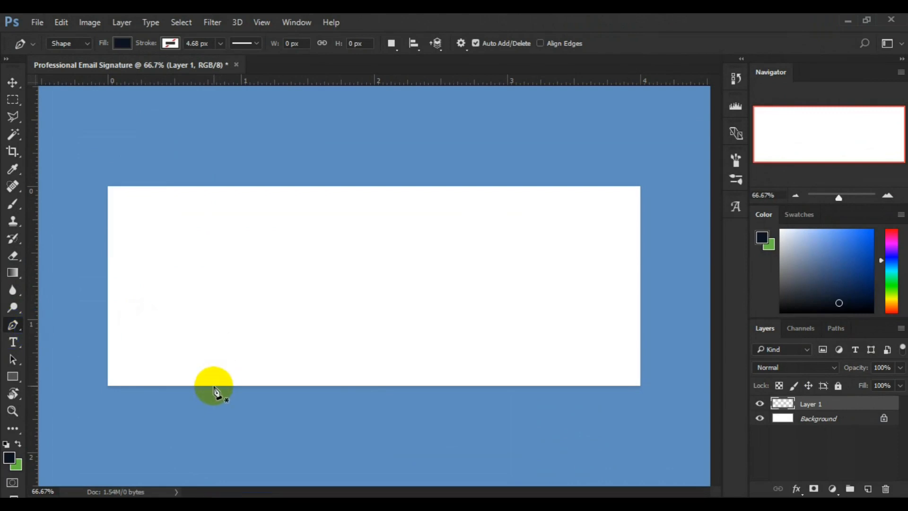
left_click(213, 386)
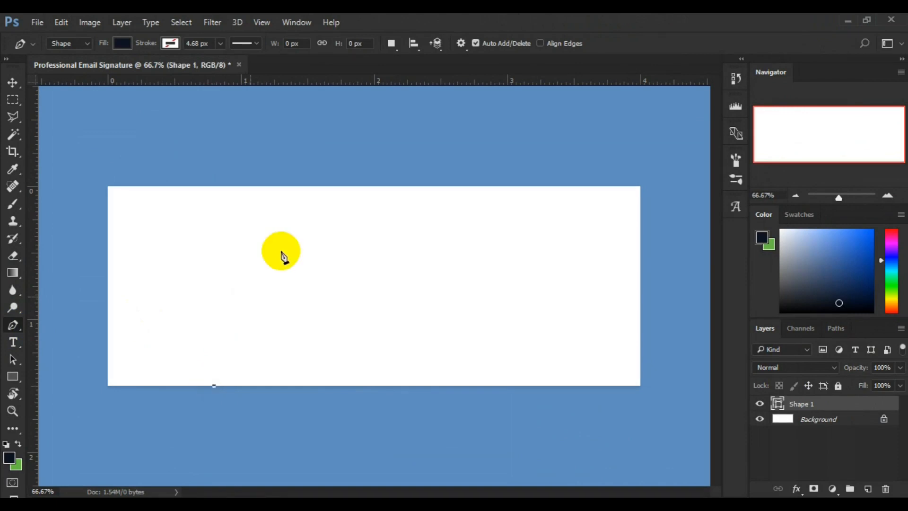
left_click(312, 192)
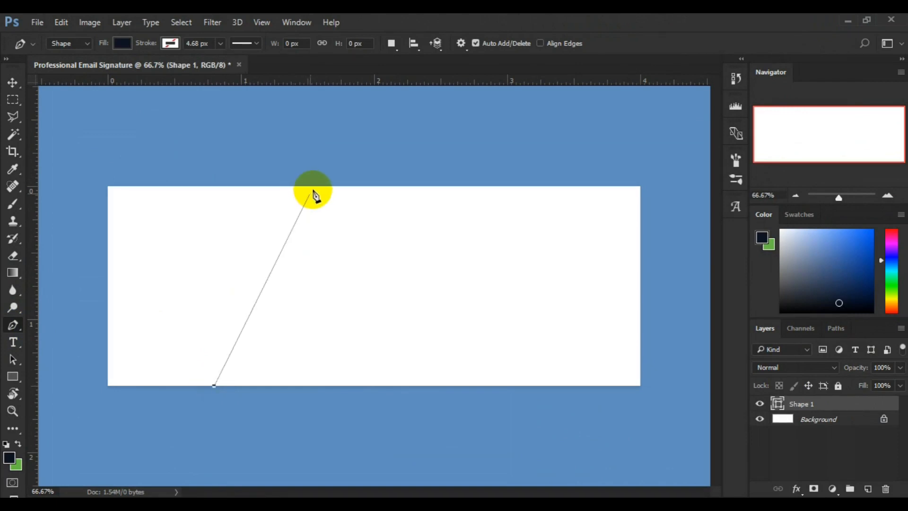
key("ctrl+z")
left_click(316, 187)
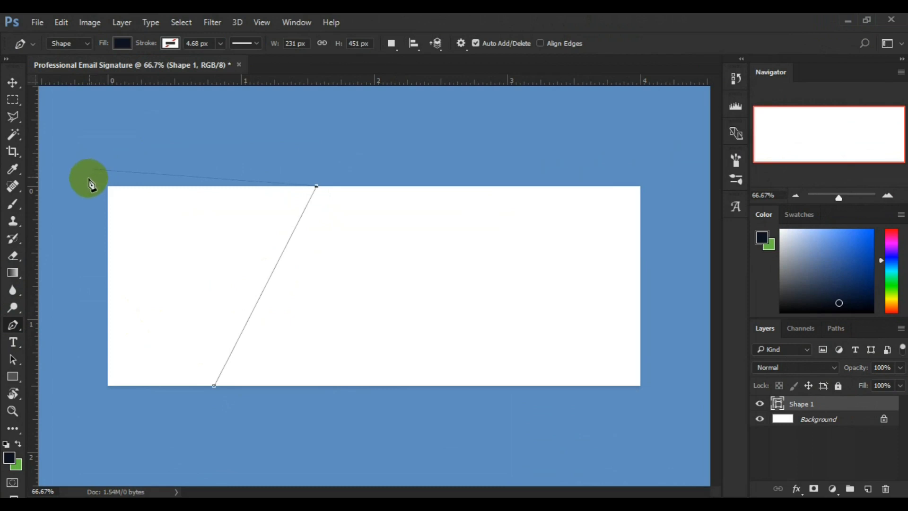
left_click(89, 179)
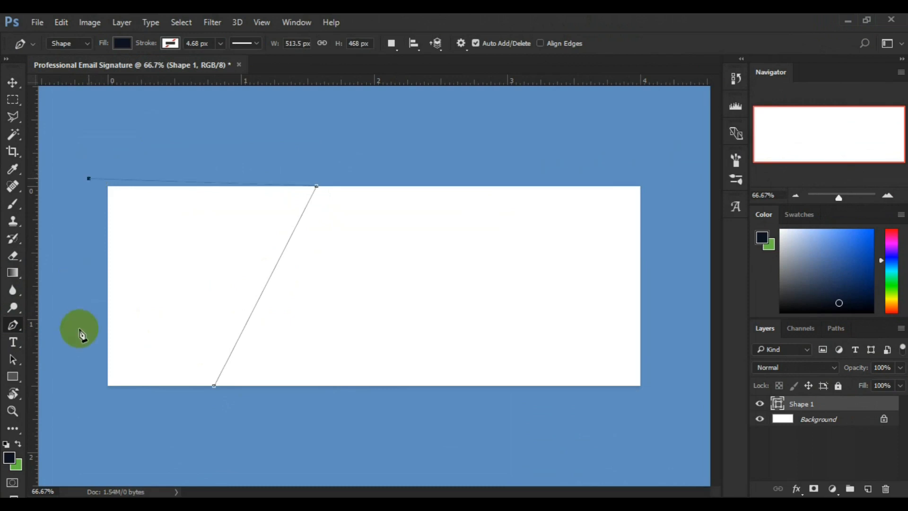
left_click(77, 385)
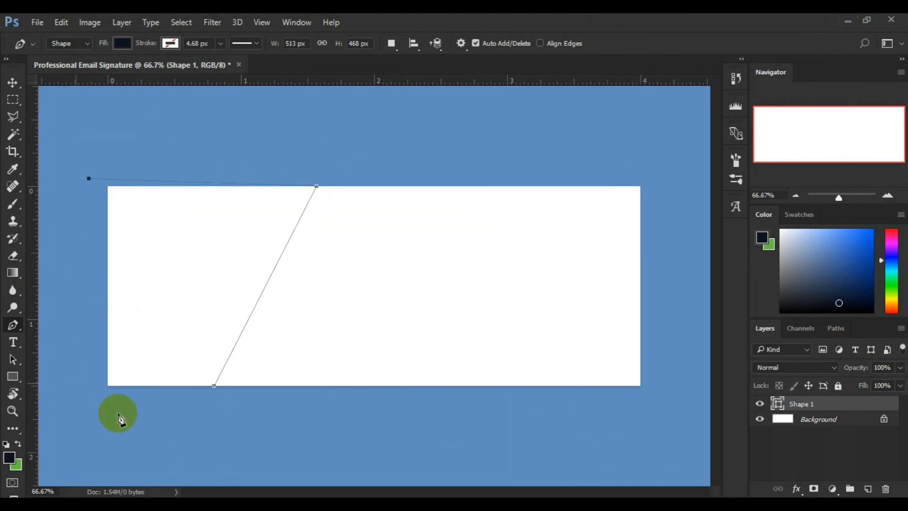
left_click(214, 386)
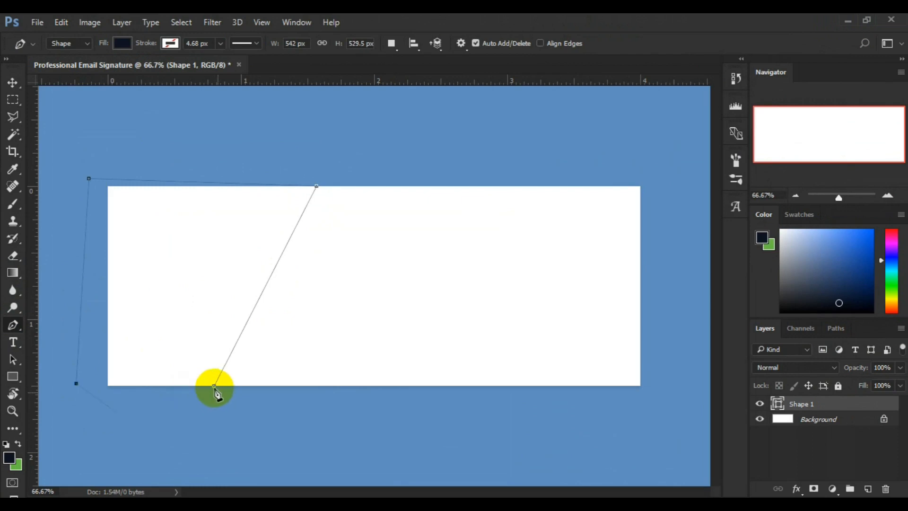
left_click(214, 385)
left_click(215, 386)
- Enlarge the dark slanted shape to about 107% in width and height from its centre using Free Transform
left_click(13, 85)
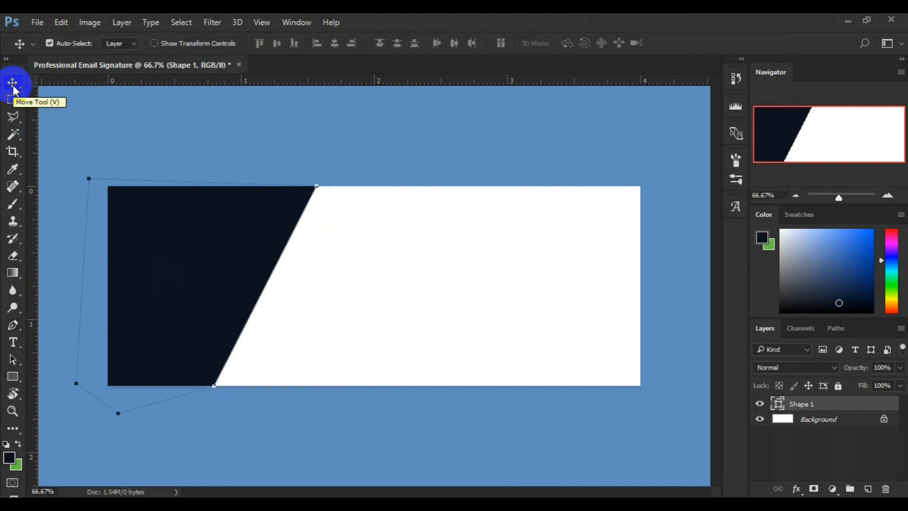
left_click(14, 87)
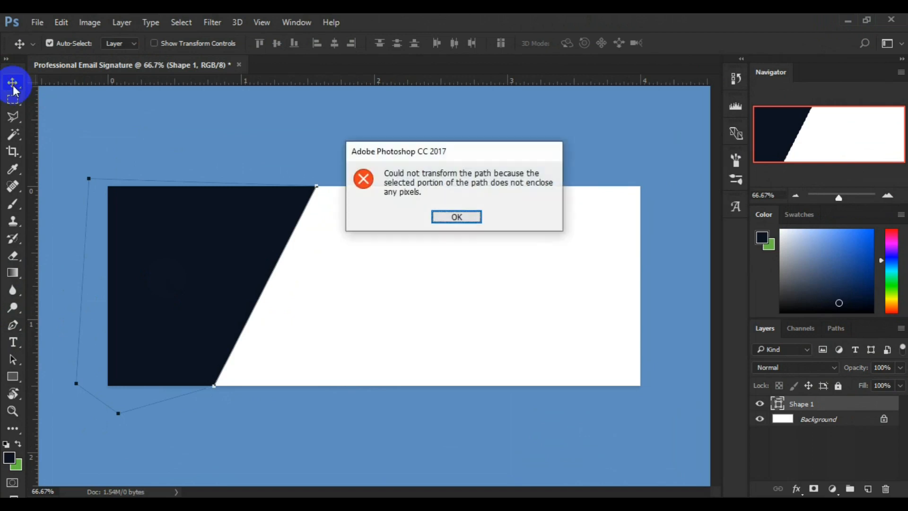
left_click(440, 216)
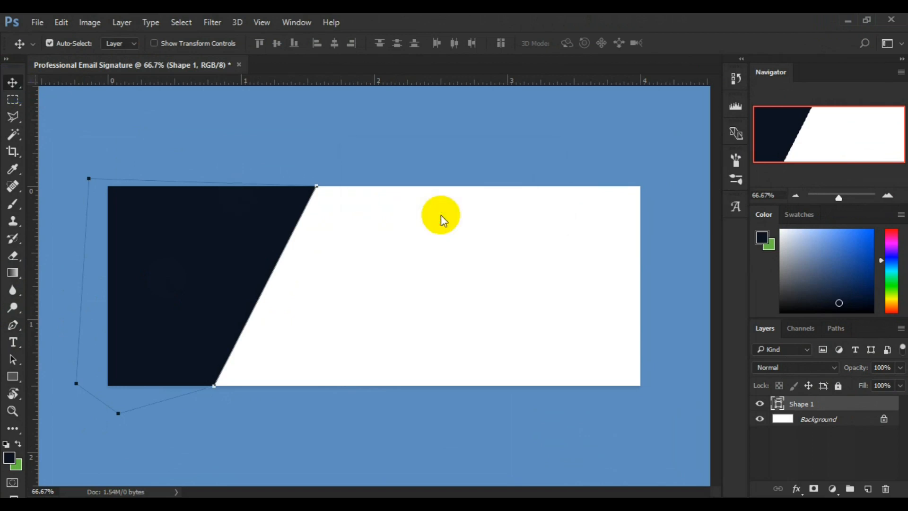
key("ctrl")
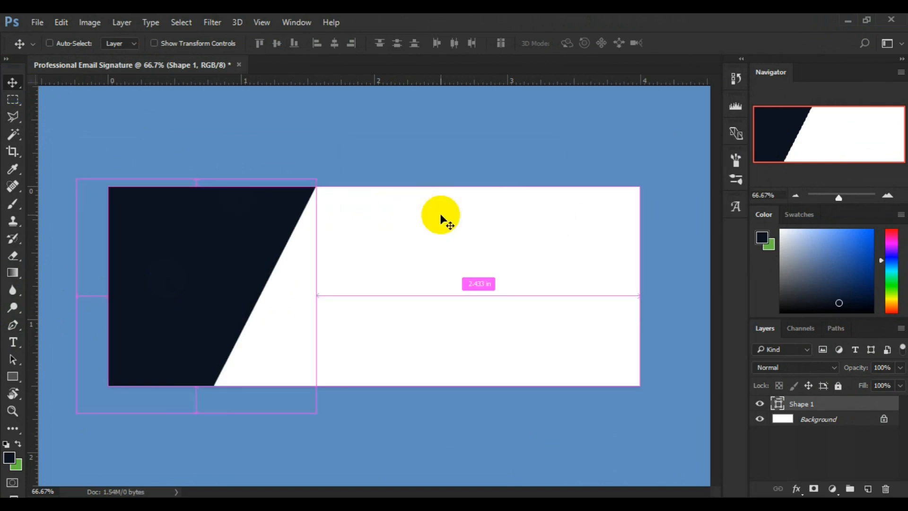
key("ctrl+t")
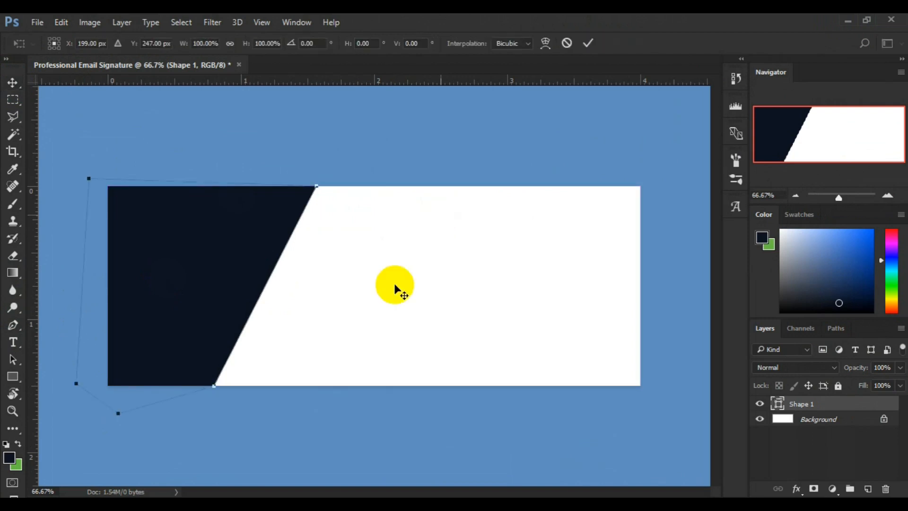
left_click_drag(317, 412, 325, 420)
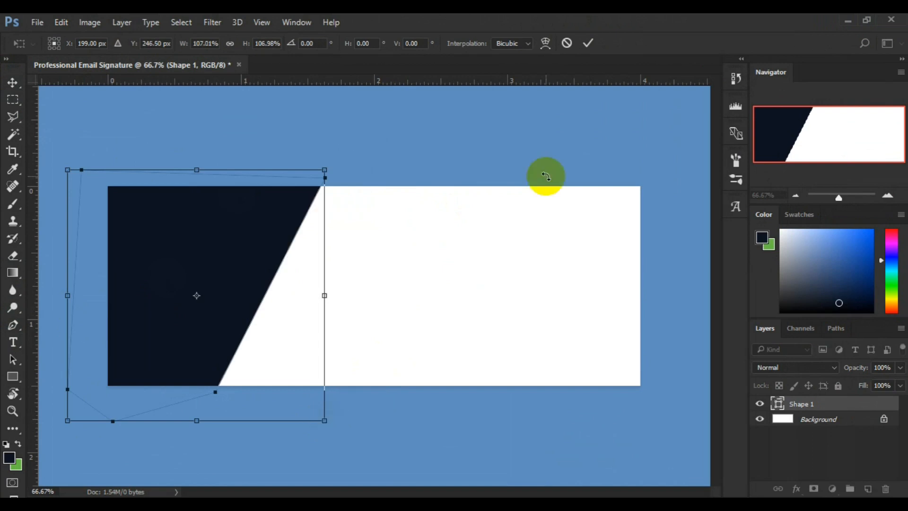
left_click(590, 43)
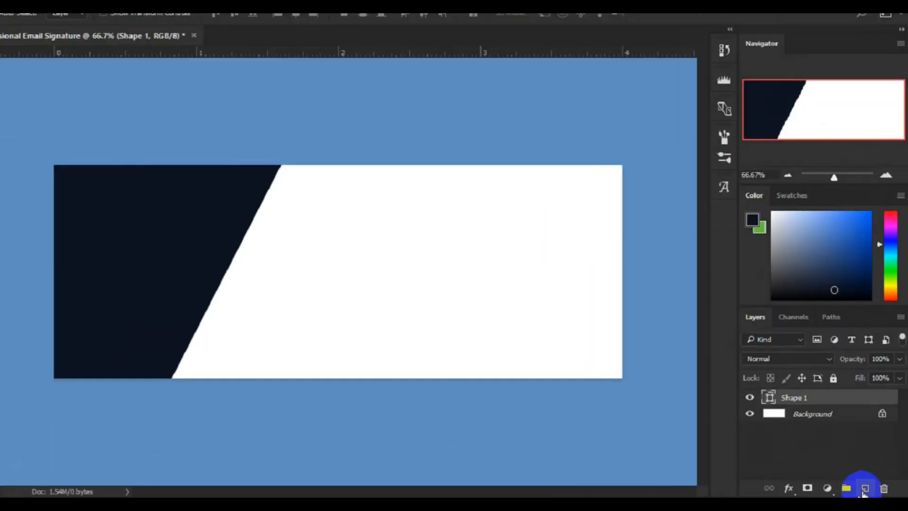
- Draw a dark navy circle about 282 px in diameter over the slanted shape on a new layer
left_click(826, 481)
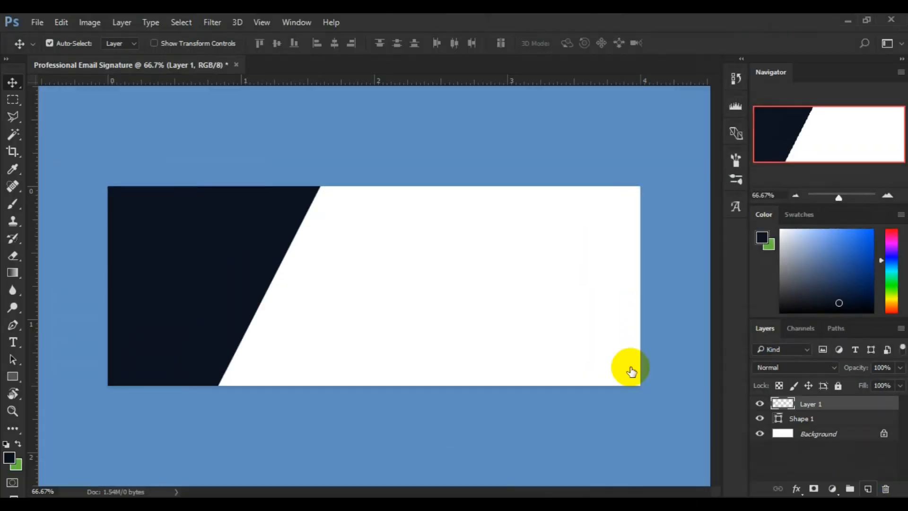
left_click(13, 376)
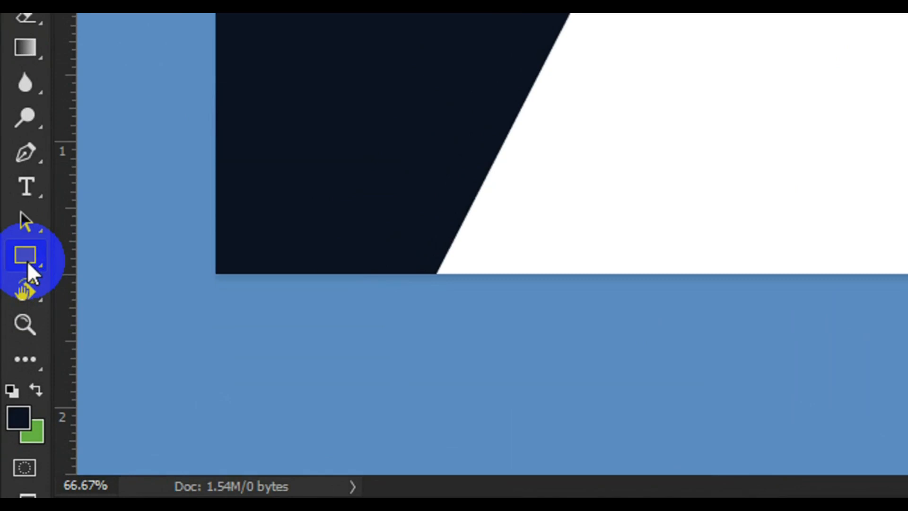
left_click_drag(27, 260, 125, 305)
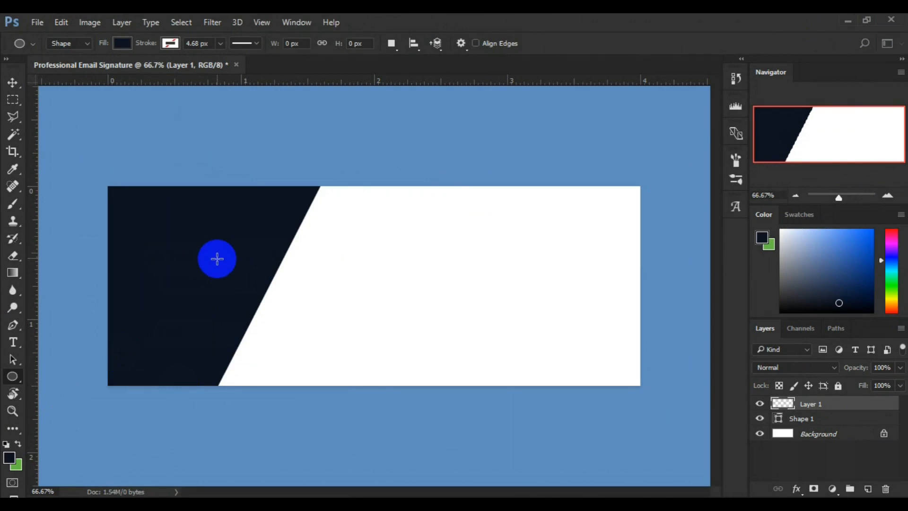
left_click_drag(217, 258, 253, 292)
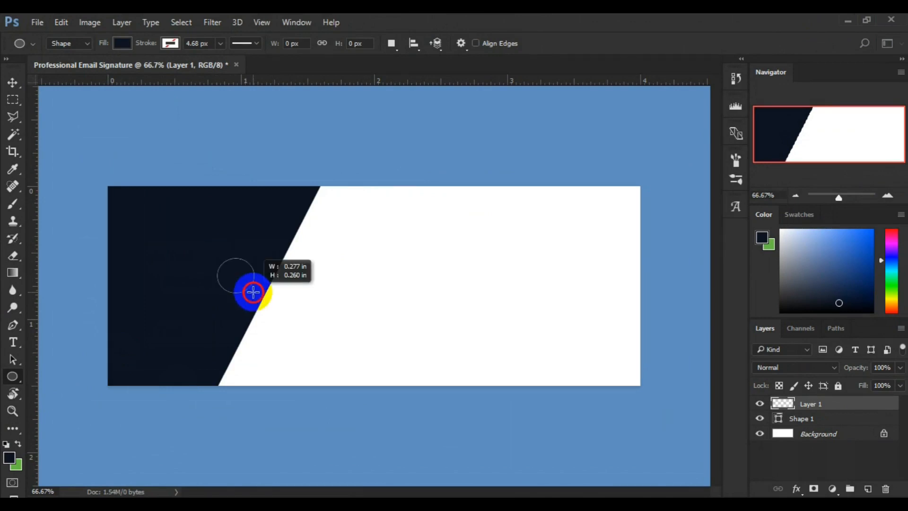
left_click_drag(253, 292, 253, 292)
key("alt")
left_click_drag(253, 292, 280, 320)
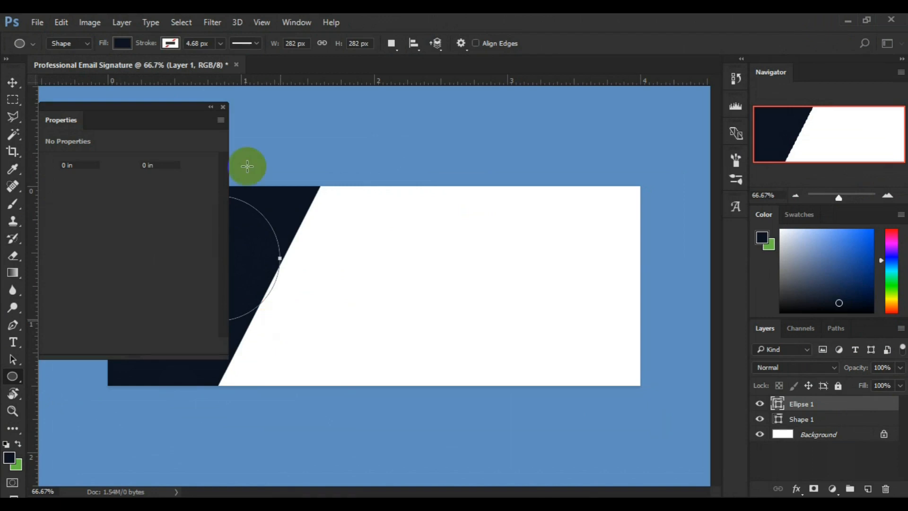
left_click(219, 106)
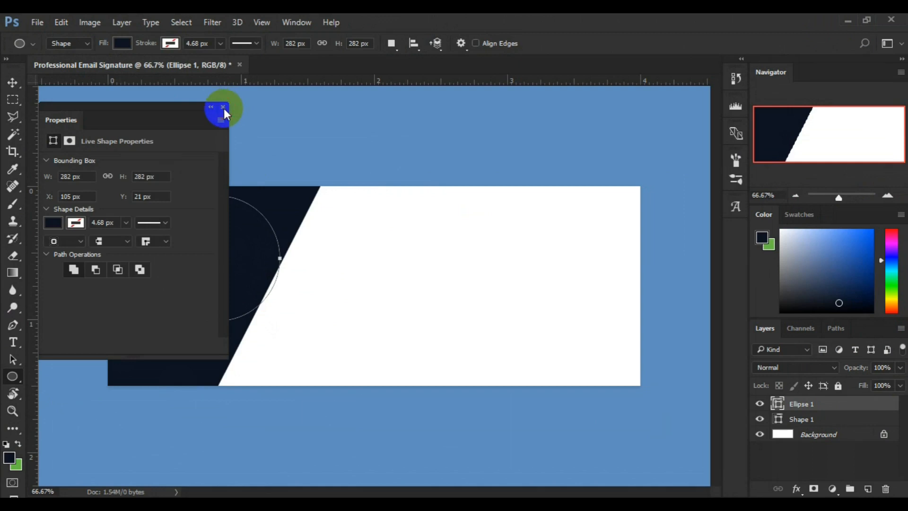
left_click(223, 108)
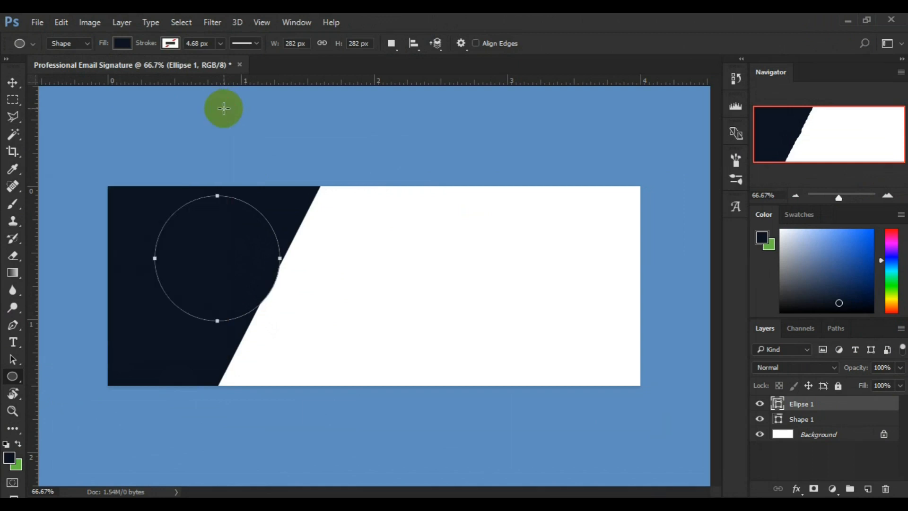
- Align the circle to the vertical centre of the whole canvas and remove the selection
left_click(12, 83)
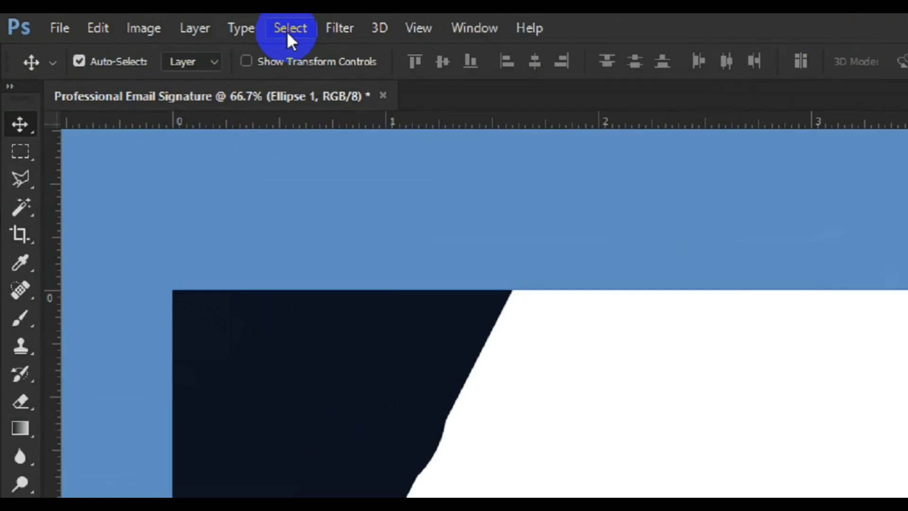
left_click(296, 28)
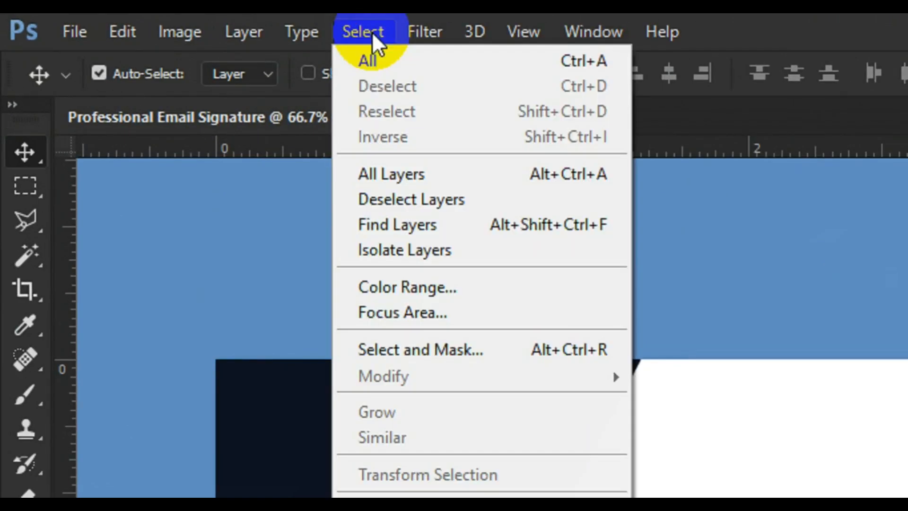
left_click(365, 68)
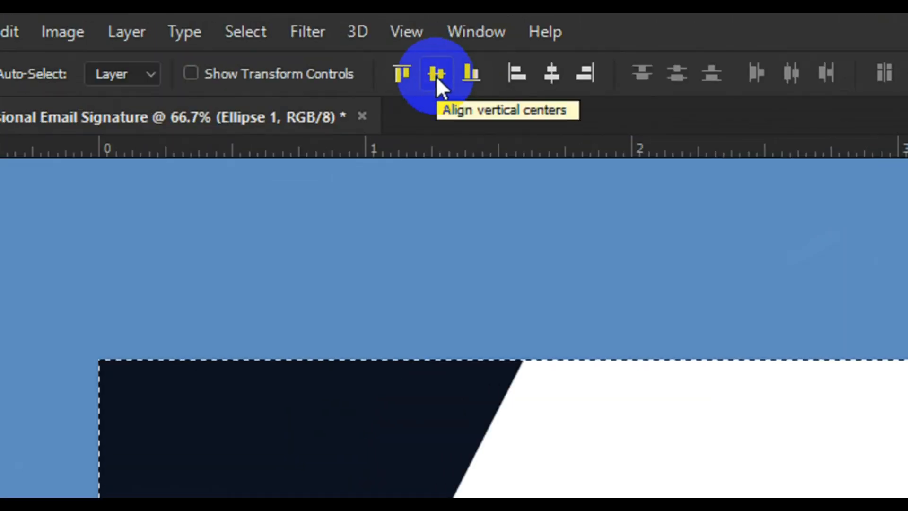
left_click(437, 79)
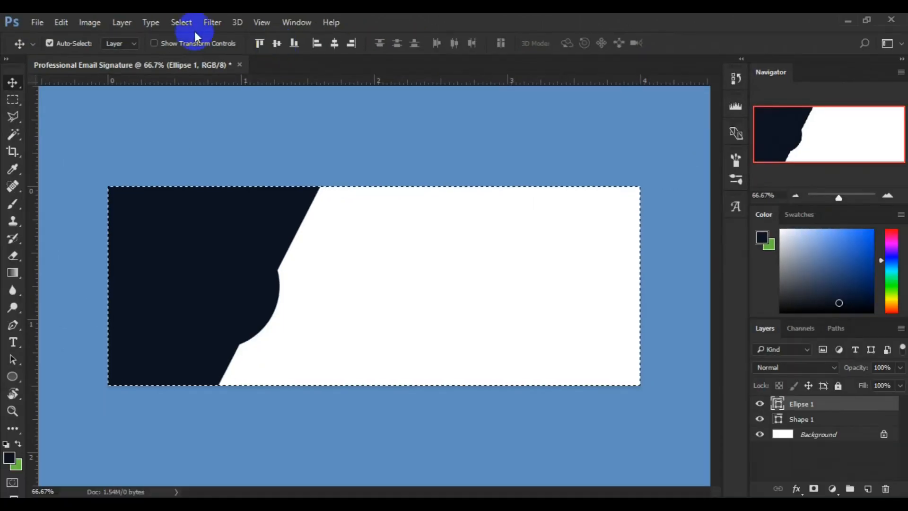
left_click(185, 23)
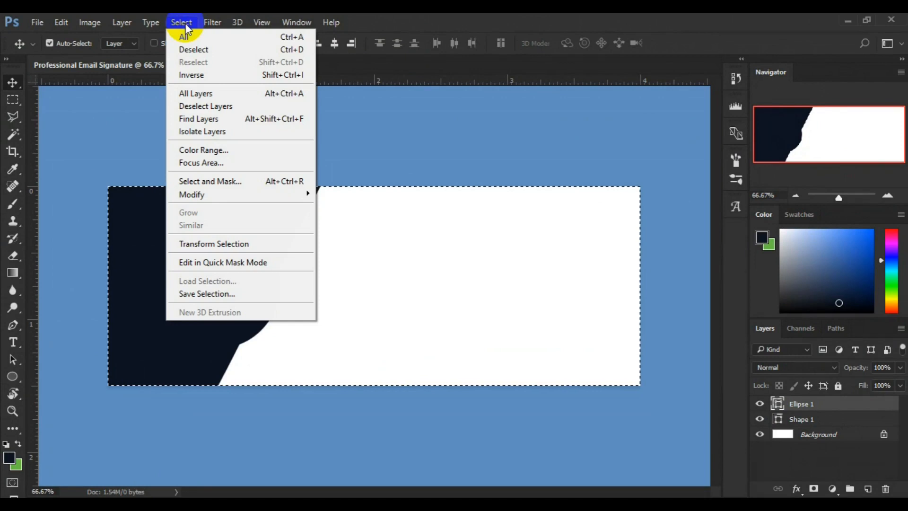
left_click(192, 50)
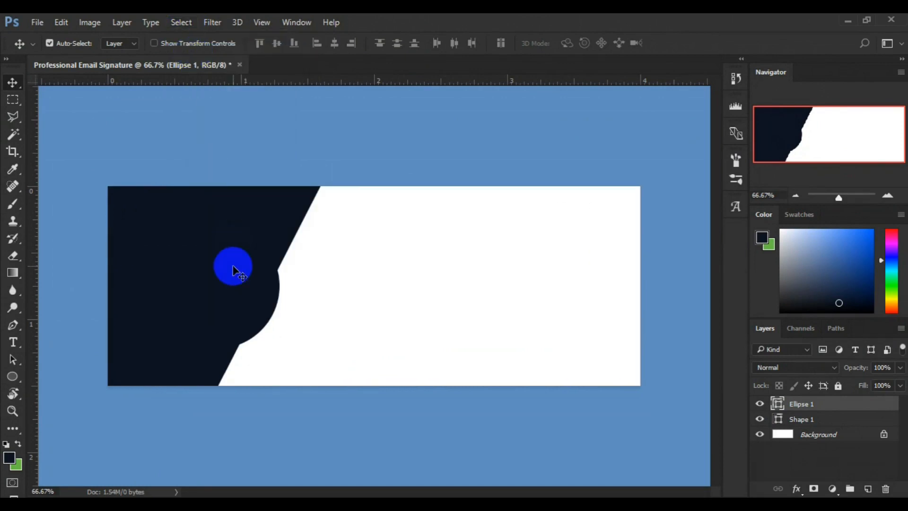
- Move the circle horizontally onto the slanted edge, with its centre at about X 371 px, Y 225 px
key("ctrl")
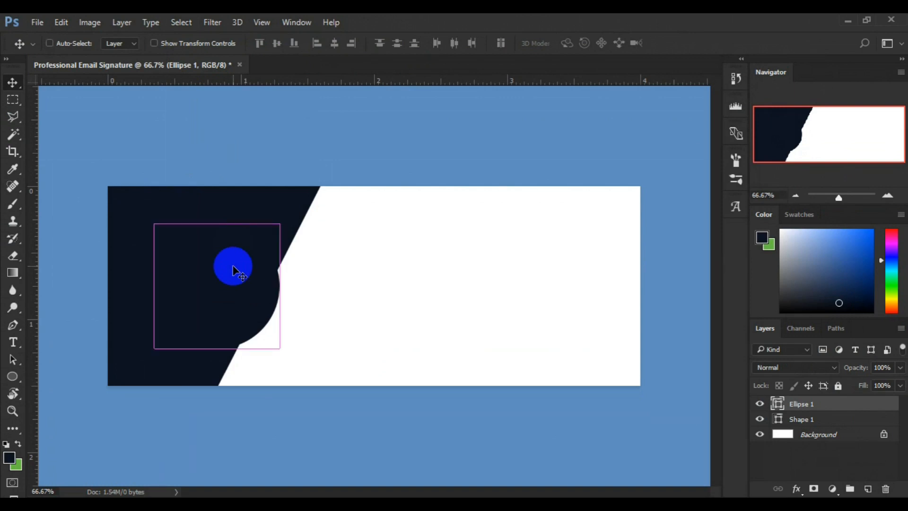
key("ctrl+t")
left_click_drag(235, 283, 290, 282)
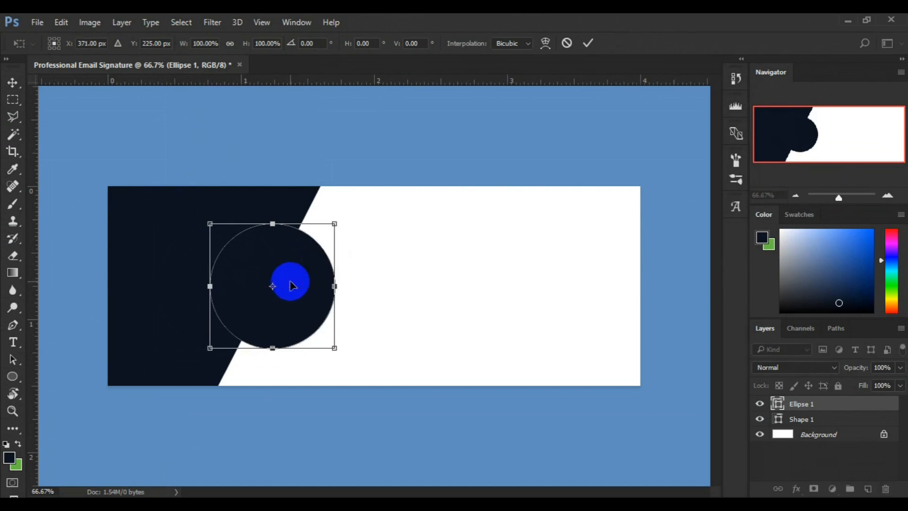
left_click(576, 46)
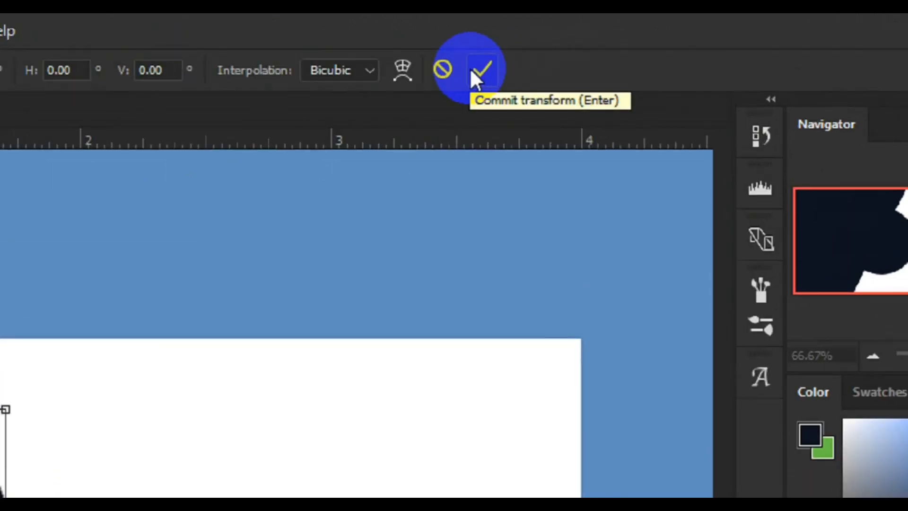
left_click(583, 42)
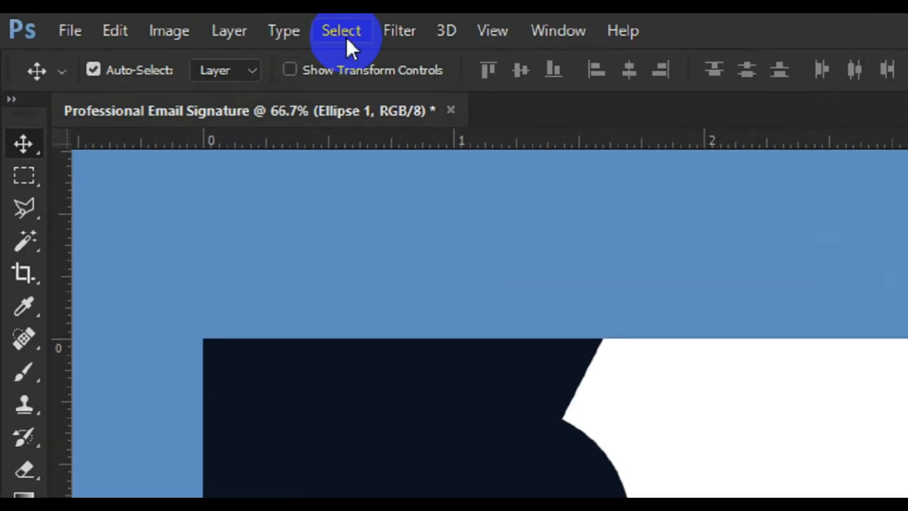
- Realign the moved circle vertically with the canvas centre by selecting the entire canvas, and deselect it
left_click(345, 36)
left_click(350, 63)
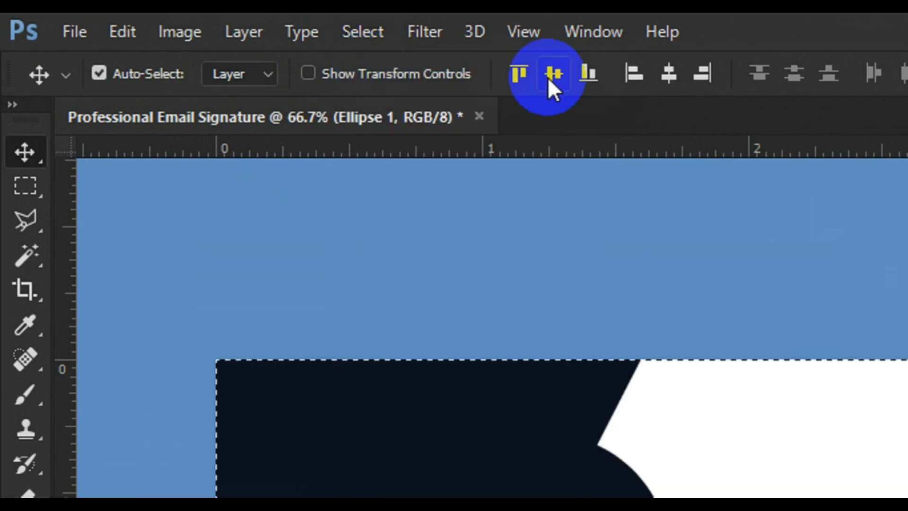
left_click(552, 75)
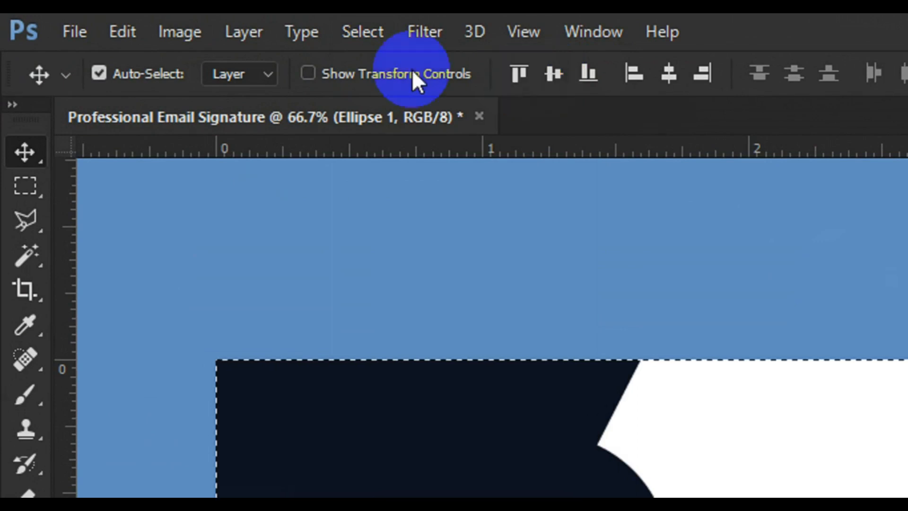
left_click(370, 31)
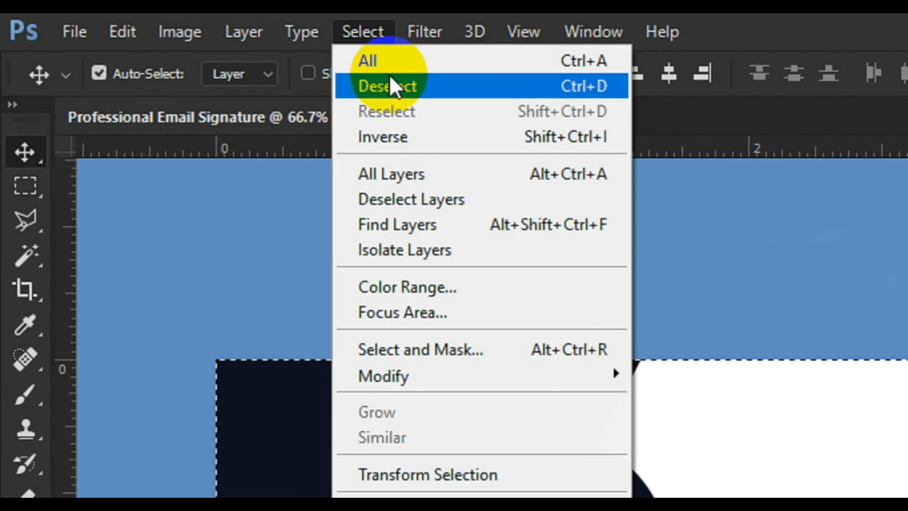
left_click(390, 77)
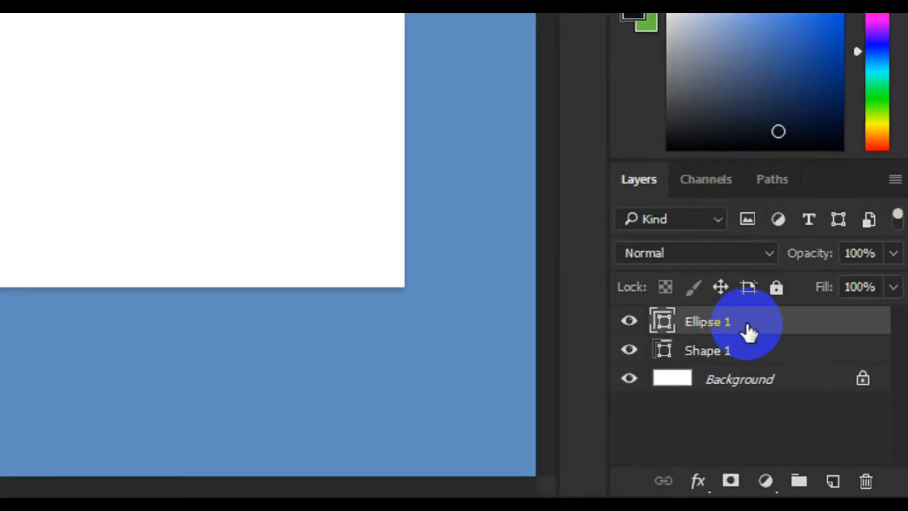
- Duplicate the circle's layer within the same document, keeping the default copy name
right_click(747, 326)
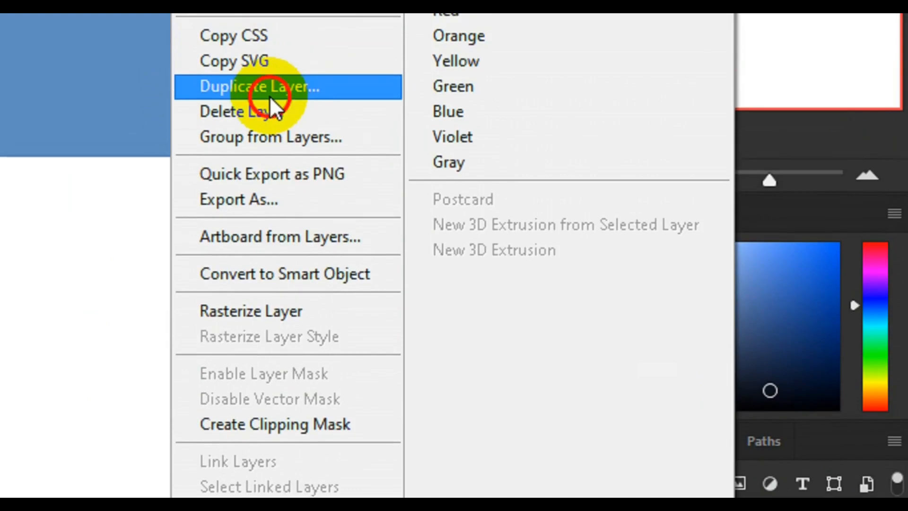
left_click(273, 62)
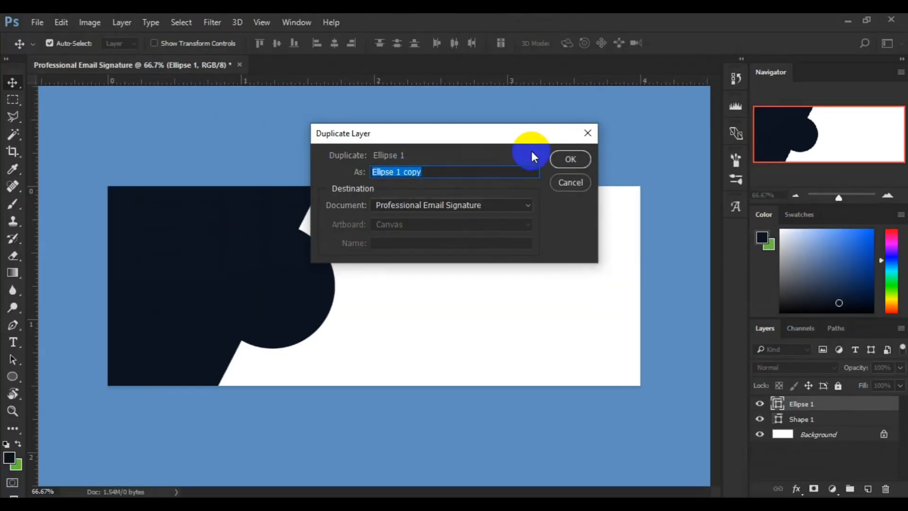
left_click(556, 157)
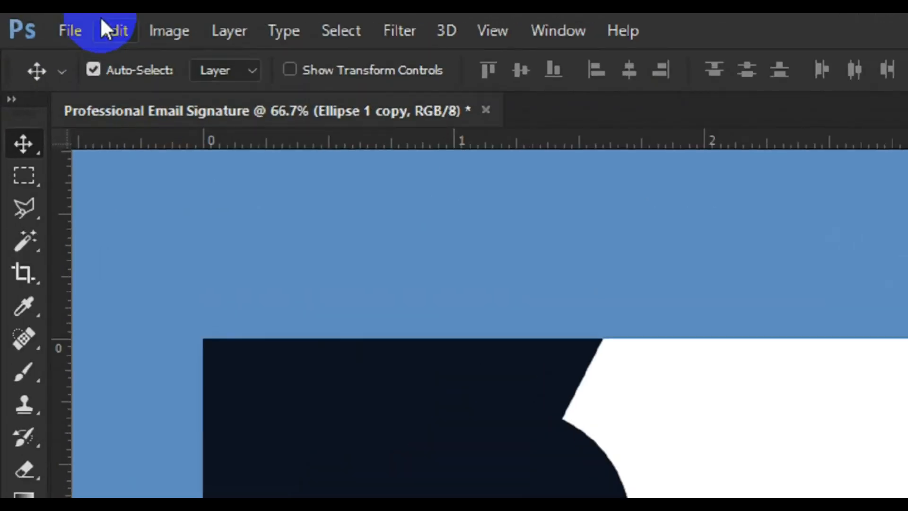
- Scale the duplicate circle proportionally to about 88% around its centre
left_click(108, 28)
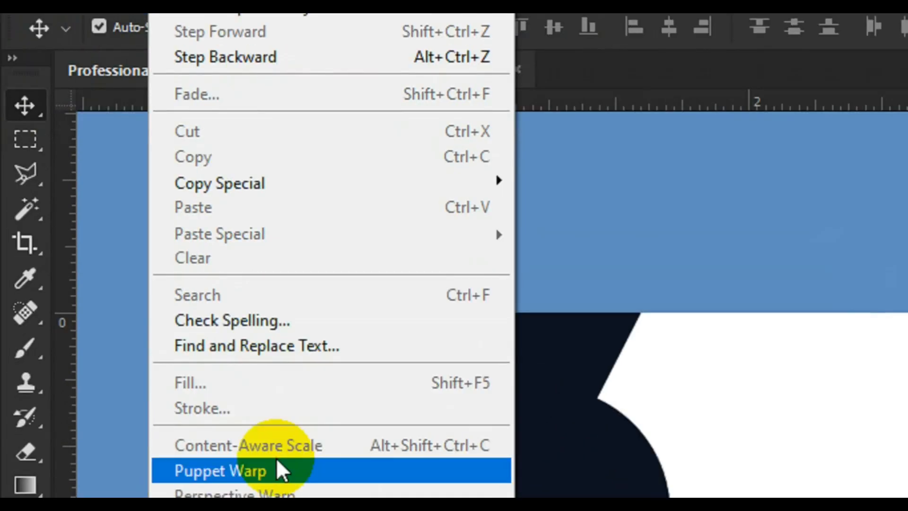
left_click(259, 406)
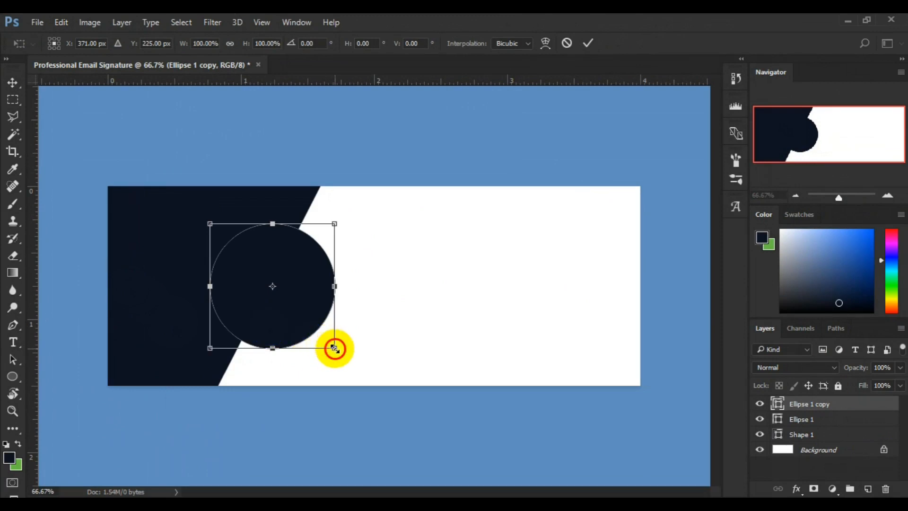
left_click_drag(330, 344, 327, 341)
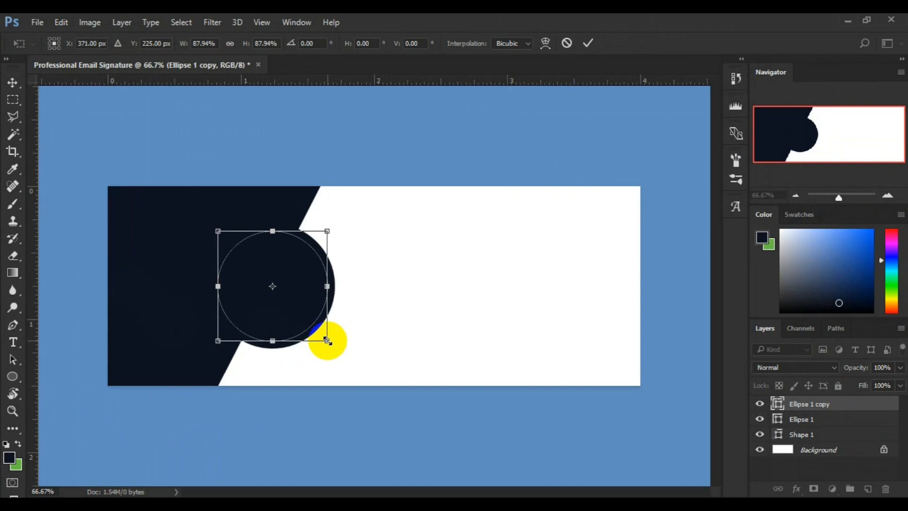
left_click(588, 43)
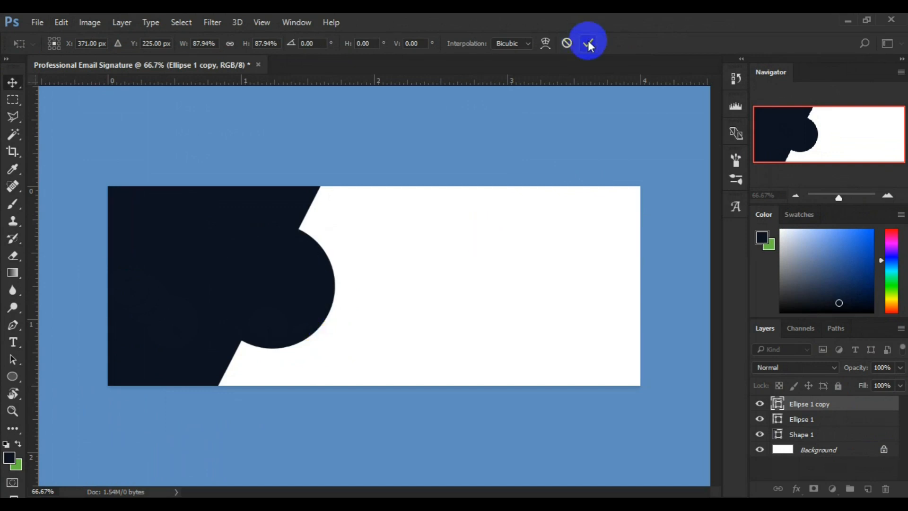
- Recolour the smaller duplicate circle, Ellipse 1 copy, to dark grey 1e1e1f
left_click(778, 409)
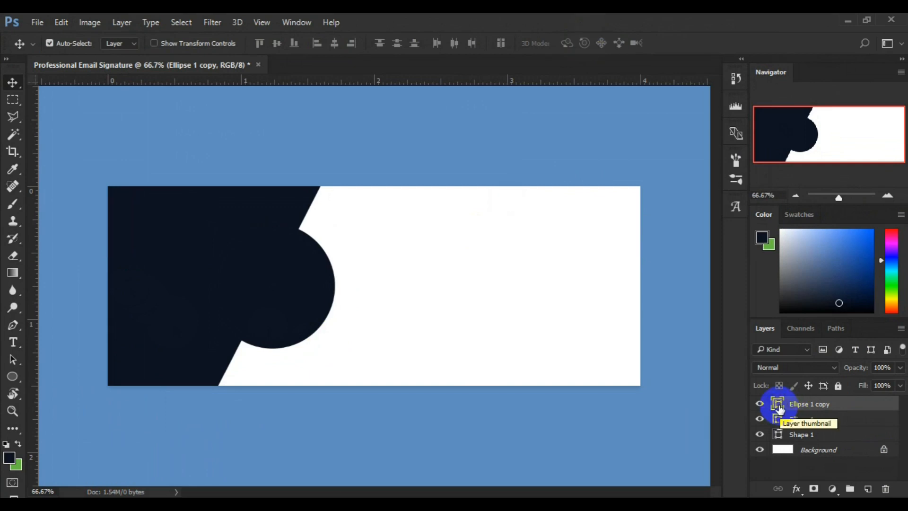
double_click(778, 405)
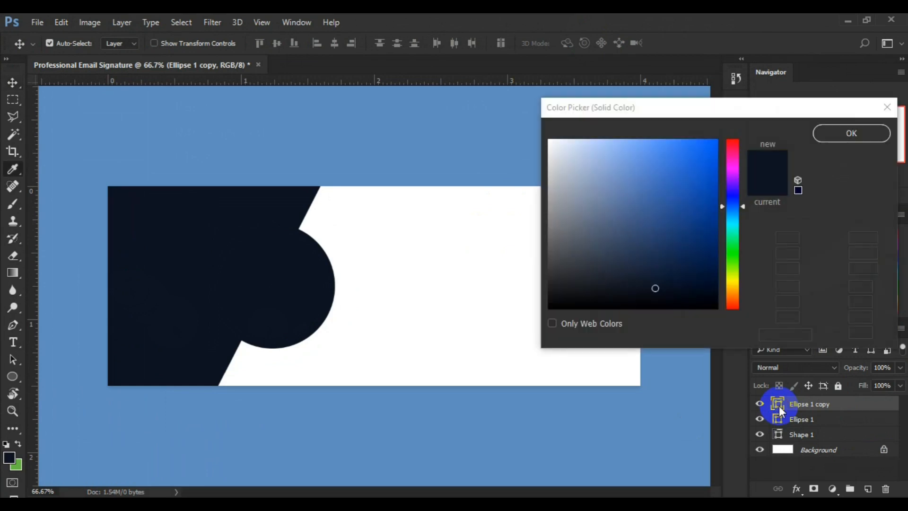
left_click(555, 288)
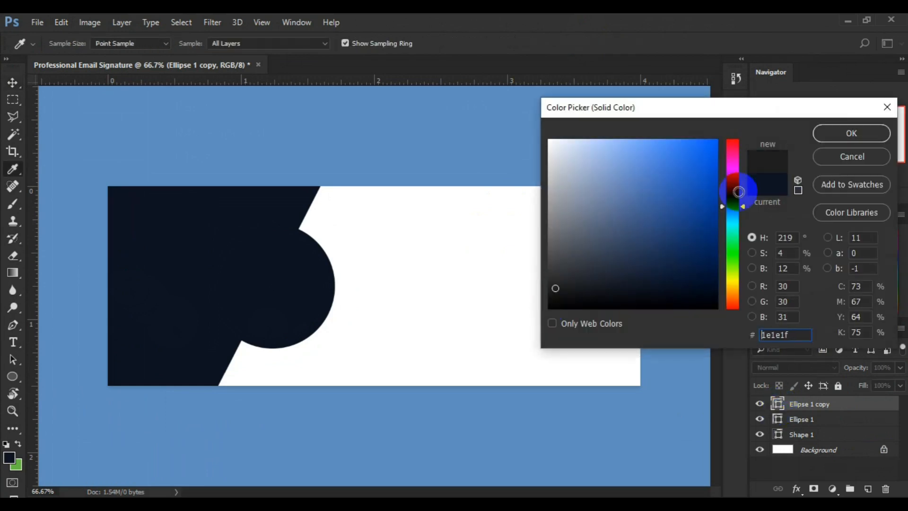
left_click(846, 133)
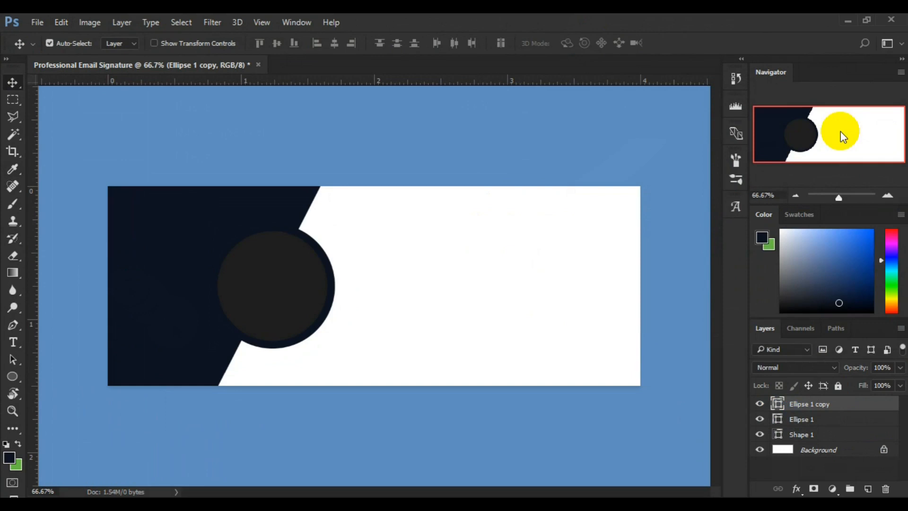
- Duplicate the original circle's layer, Ellipse 1, within the same document, keeping the default copy name
left_click(676, 353)
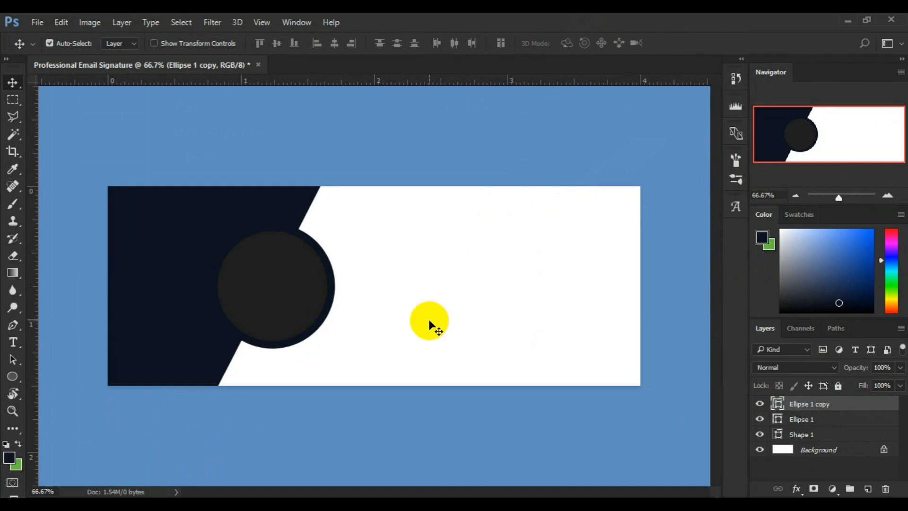
left_click(336, 298)
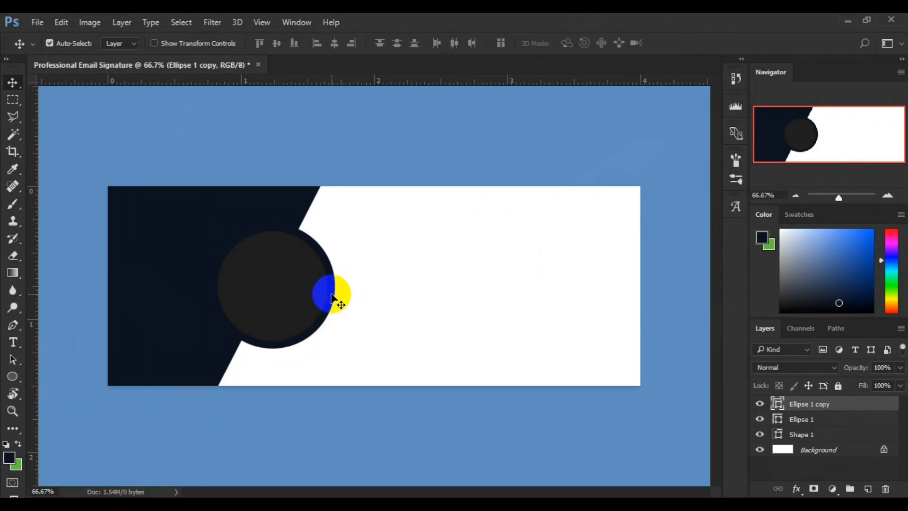
left_click_drag(820, 394, 802, 425)
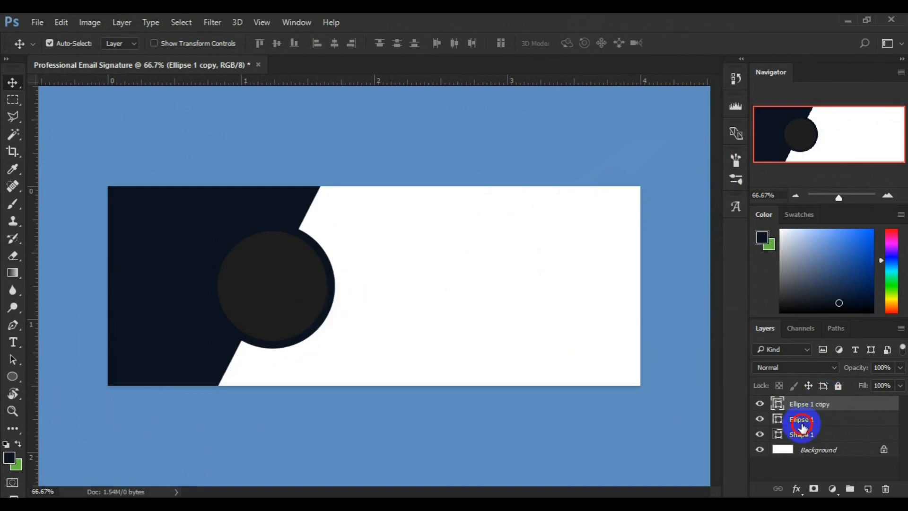
left_click(802, 425)
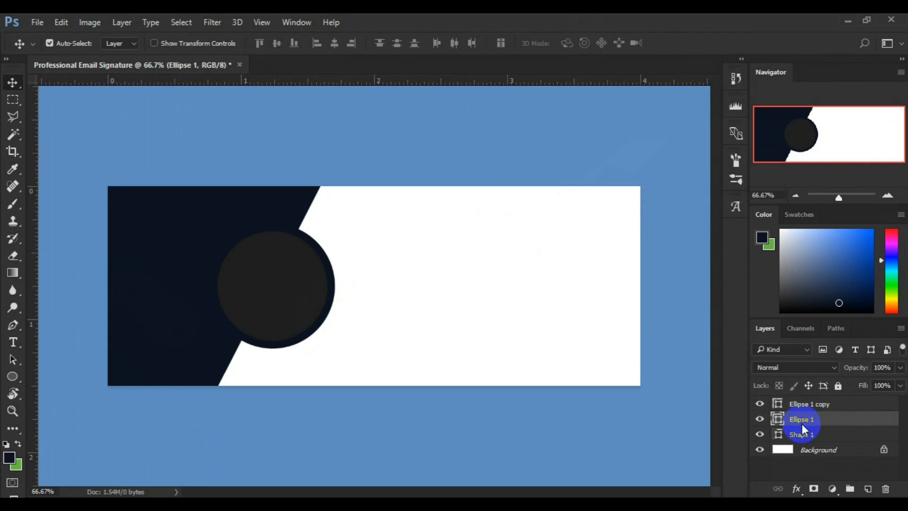
right_click(802, 423)
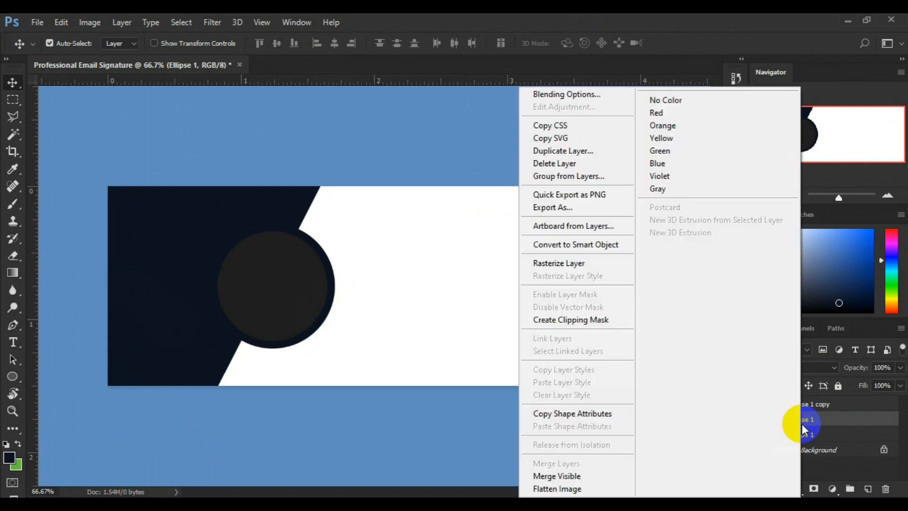
left_click(569, 156)
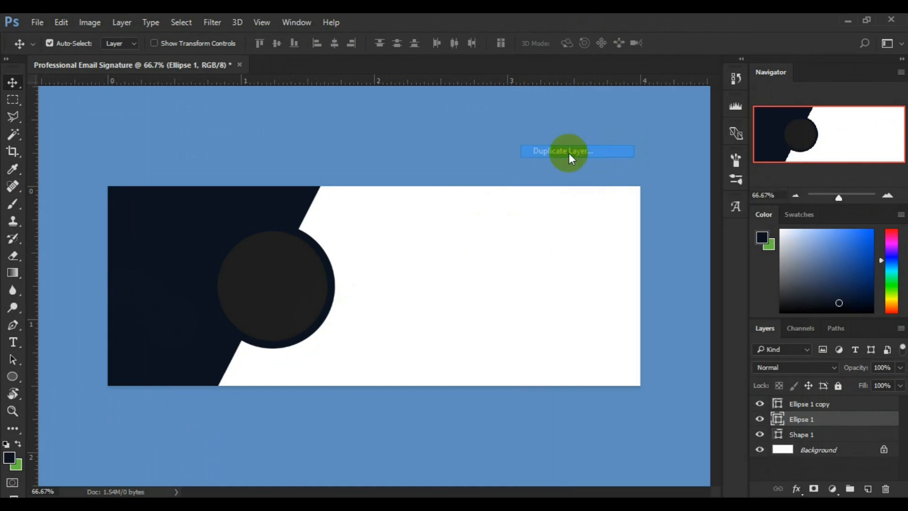
left_click(559, 160)
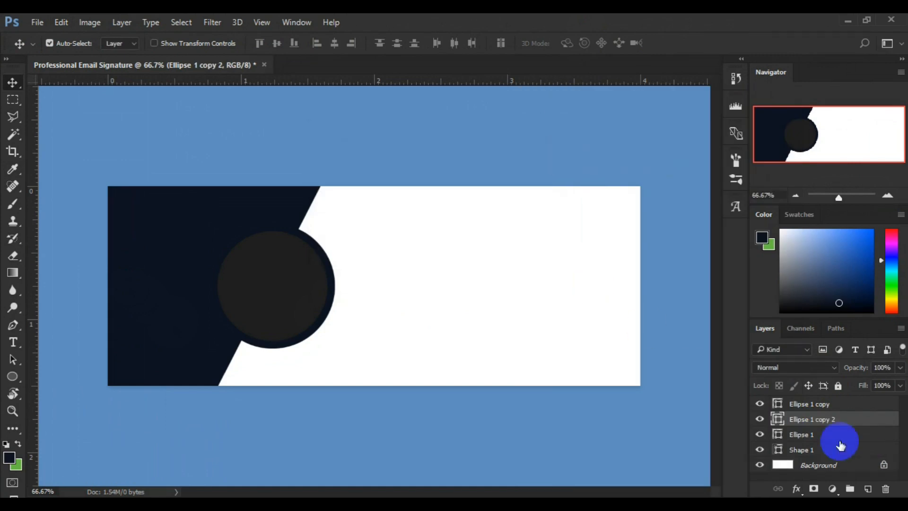
- Scale the original Ellipse 1 circle up proportionally to about 107% around its centre
left_click(821, 435)
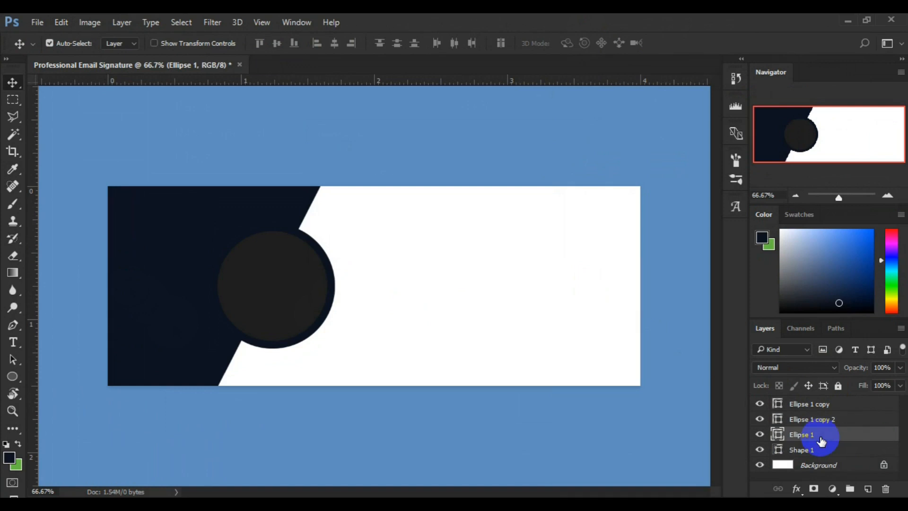
key("ctrl")
key("ctrl+t")
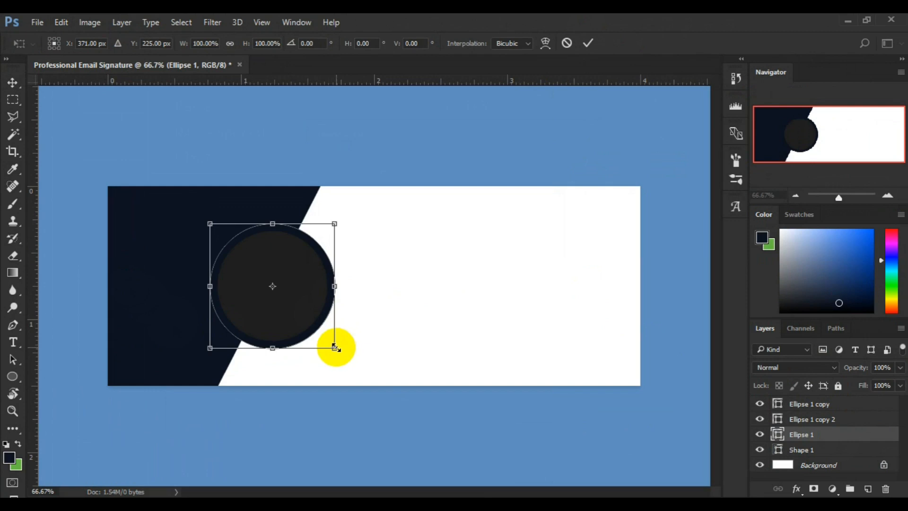
left_click_drag(336, 347, 340, 351)
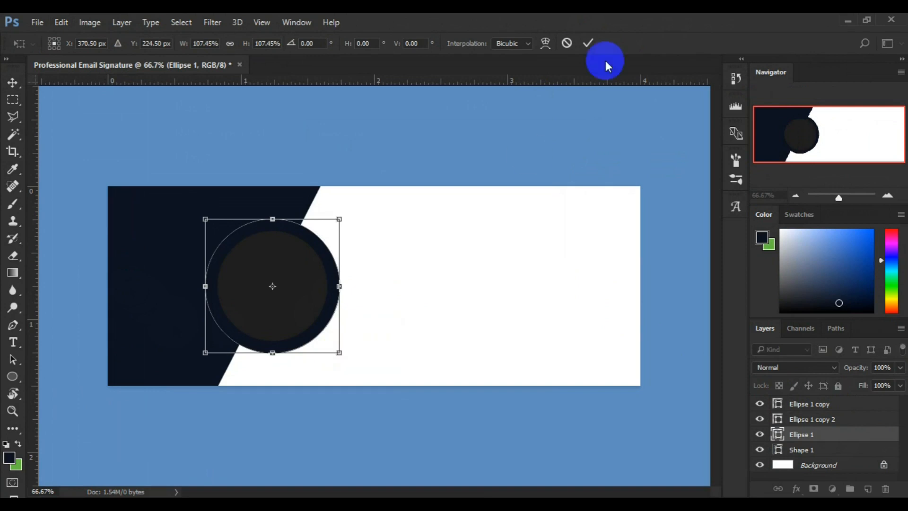
left_click(593, 41)
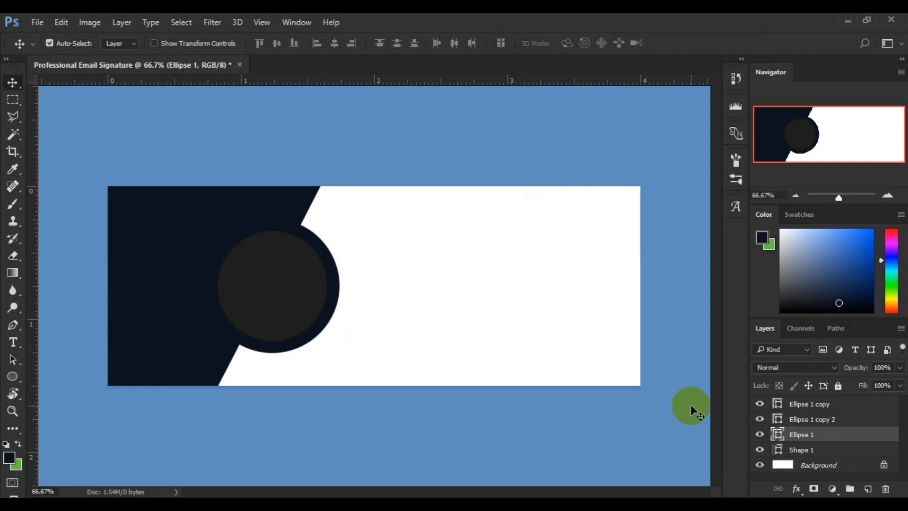
- Recolour the enlarged Ellipse 1 circle by sampling the inner circle's dark grey, 1e1e1f
left_click(776, 436)
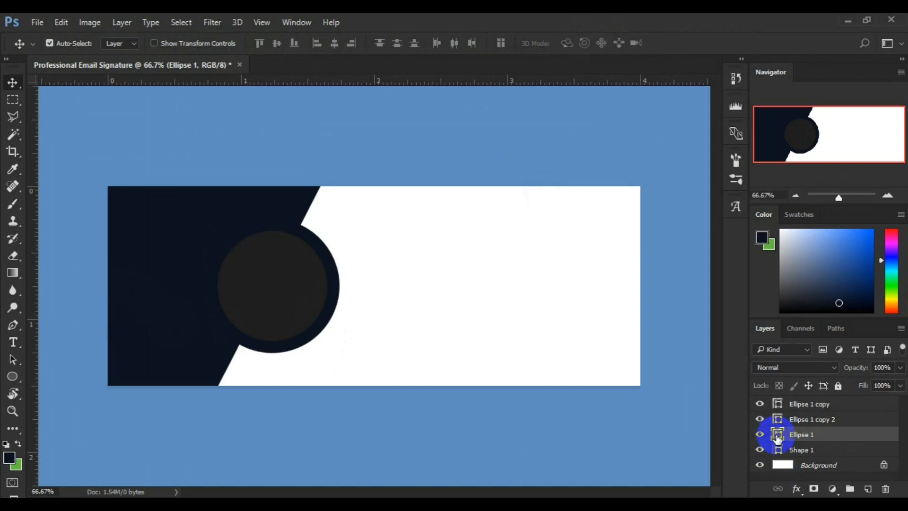
double_click(776, 436)
left_click(297, 283)
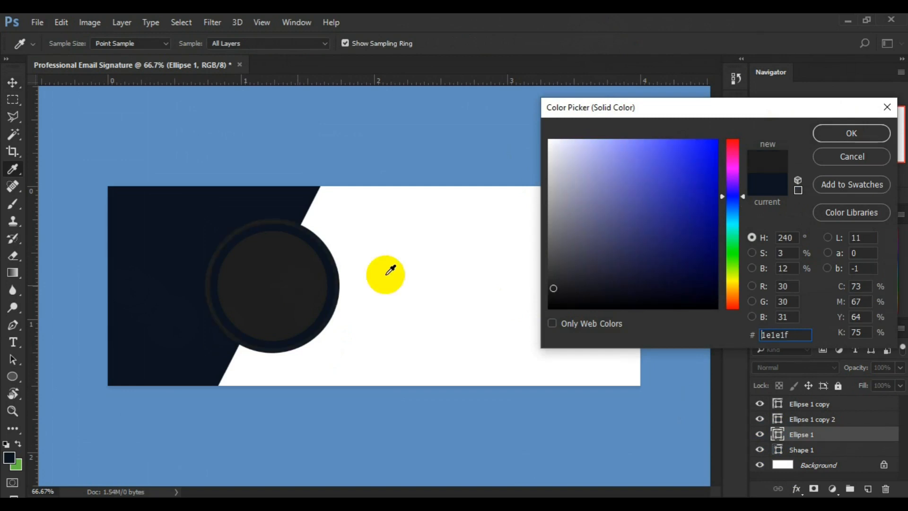
left_click(835, 134)
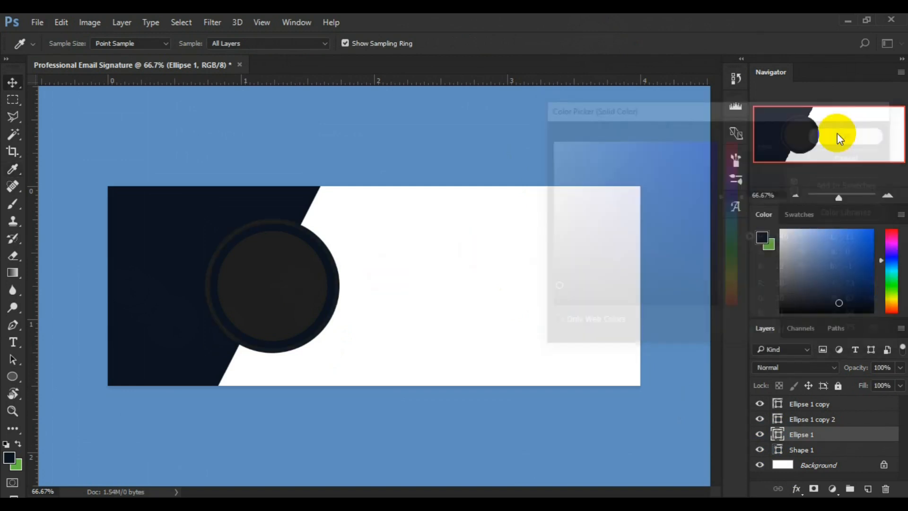
- Enlarge the outer Ellipse 1 circle by a further proportional scale to about 105% around its centre
key("ctrl")
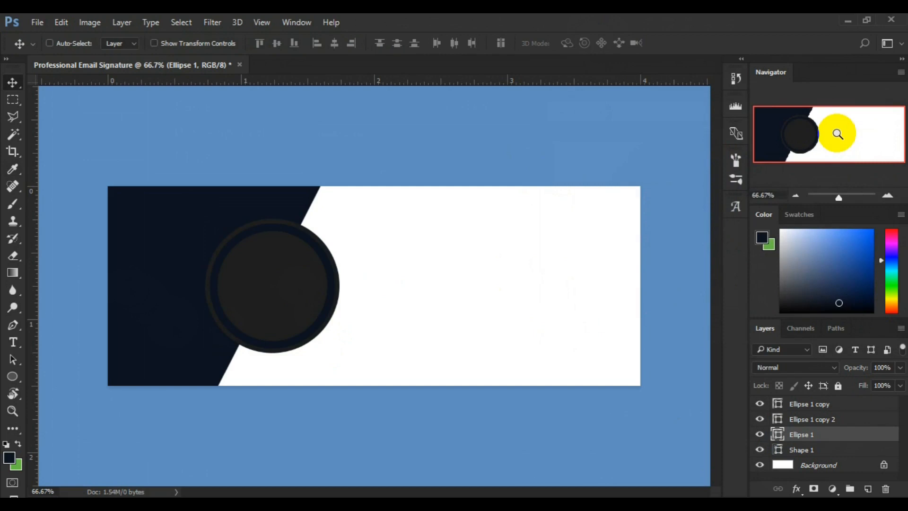
key("ctrl+t")
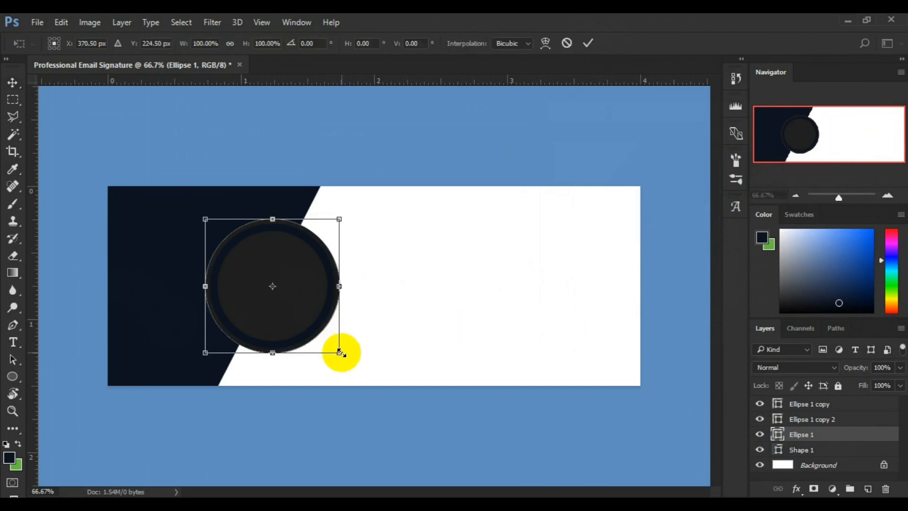
left_click_drag(341, 352, 344, 358)
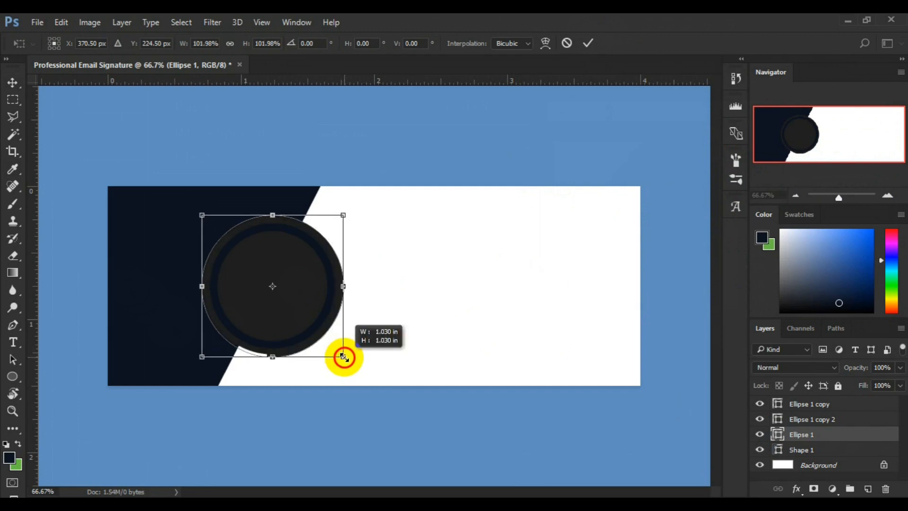
left_click_drag(343, 356, 343, 354)
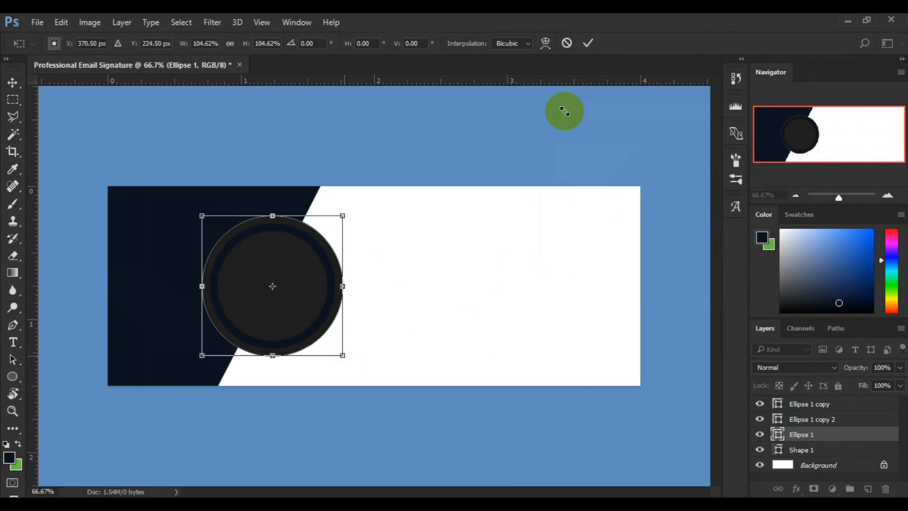
left_click(592, 44)
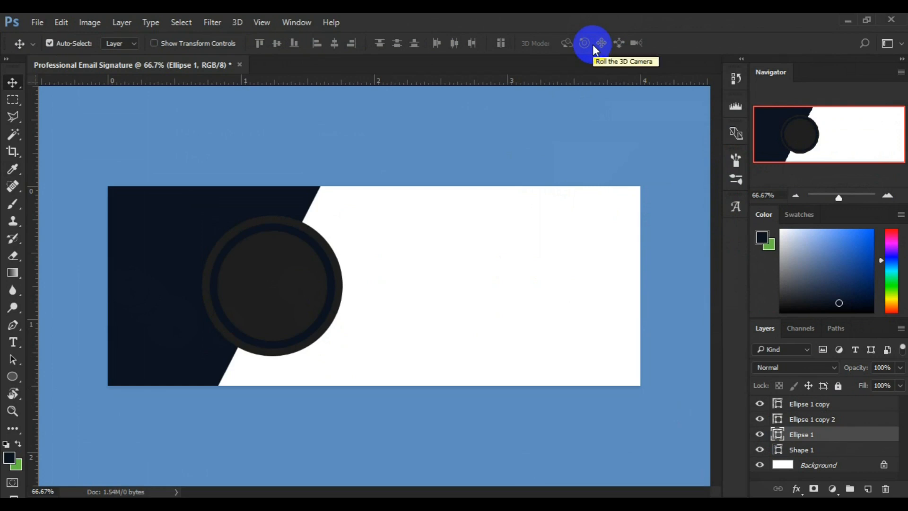
- Place the photo 15851 from the Desktop folder freepik stockpoto as an embedded image directly above the inner circle's layer
left_click(287, 284)
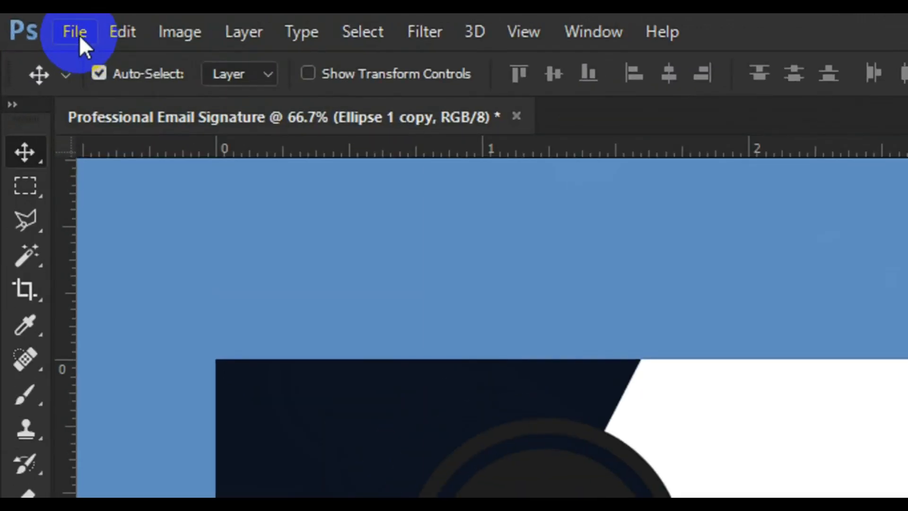
left_click(78, 35)
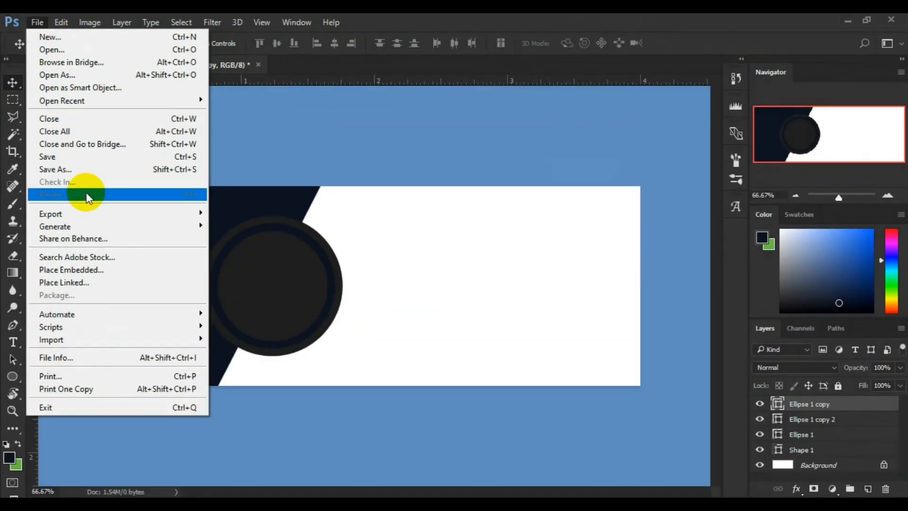
left_click(67, 269)
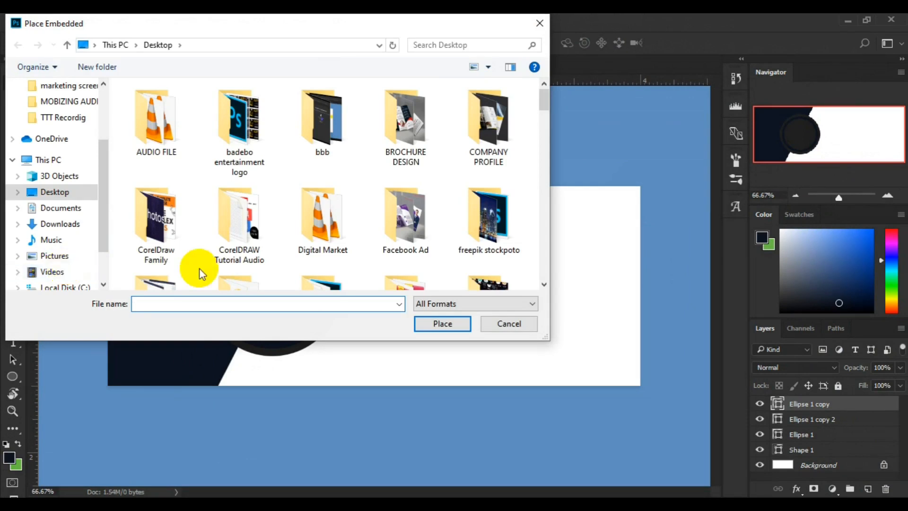
left_click(500, 241)
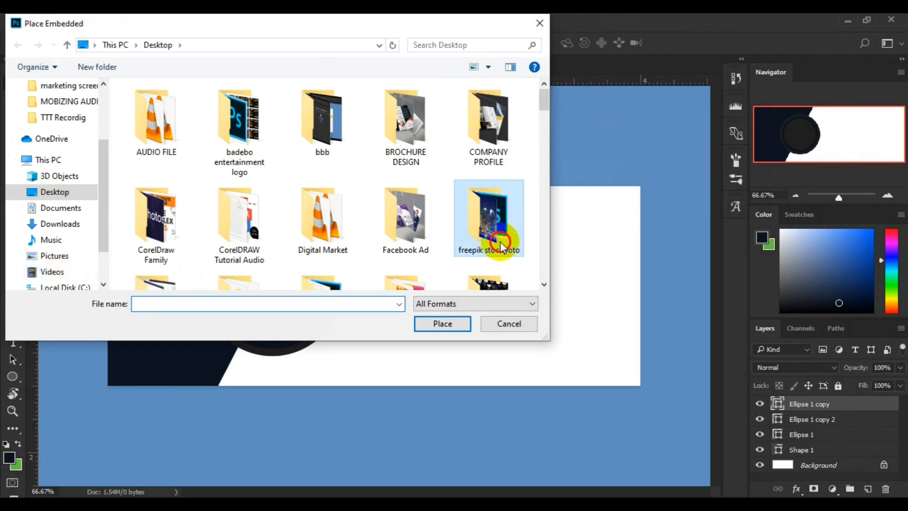
double_click(501, 241)
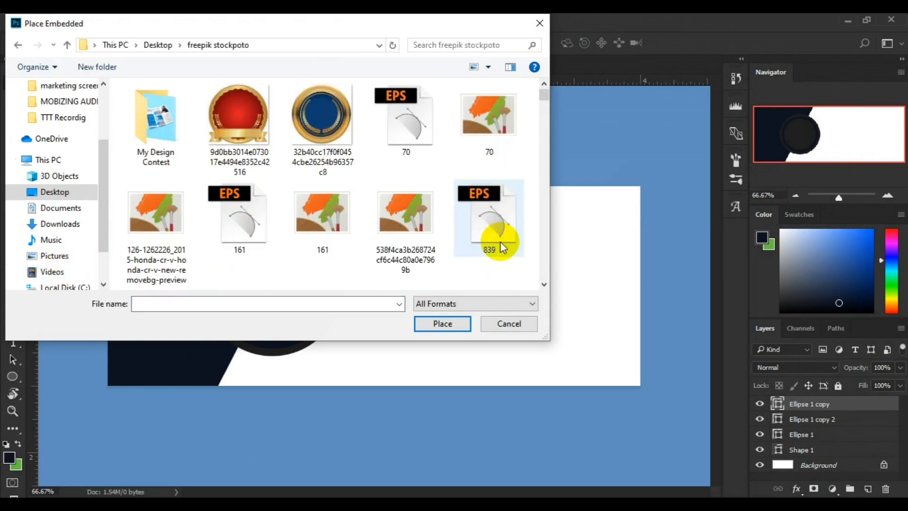
left_click(544, 263)
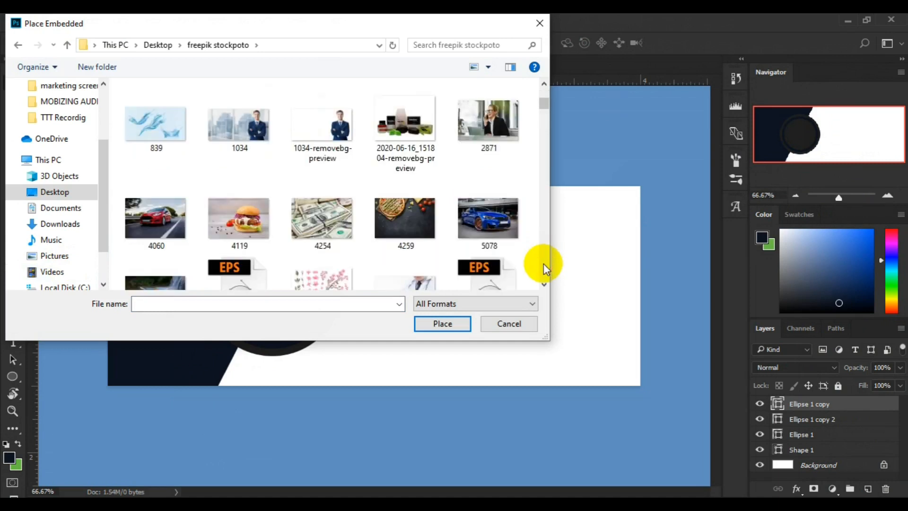
left_click(543, 263)
left_click(543, 263)
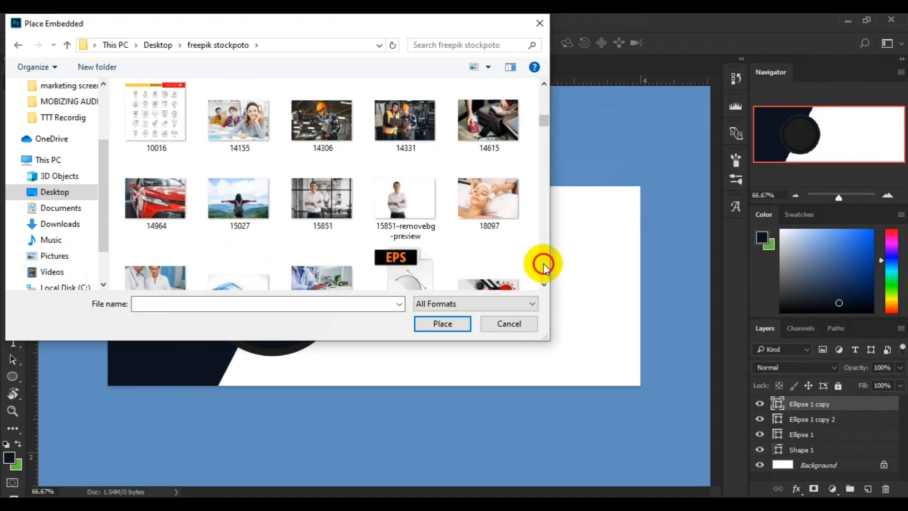
left_click(308, 216)
left_click(442, 324)
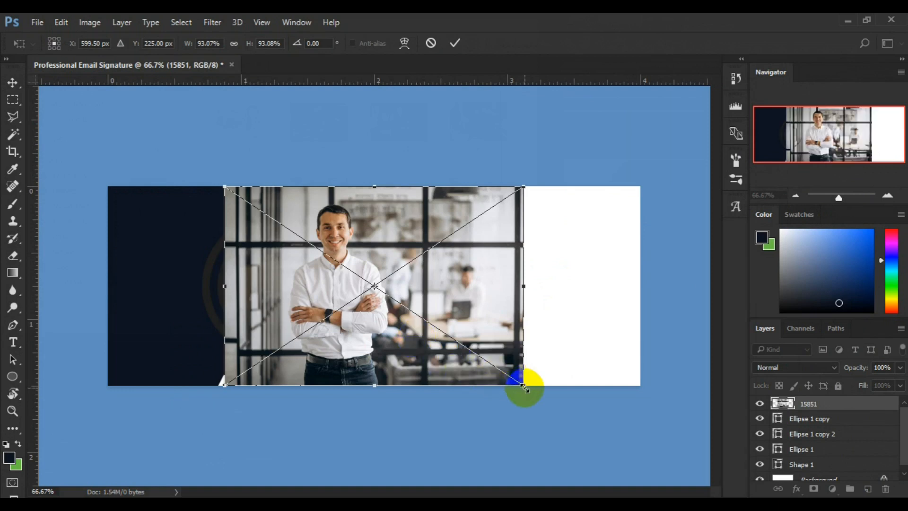
- Scale the placed photo down to about 72% around its centre and clip it to the inner circle with a clipping mask
left_click_drag(523, 387, 493, 365)
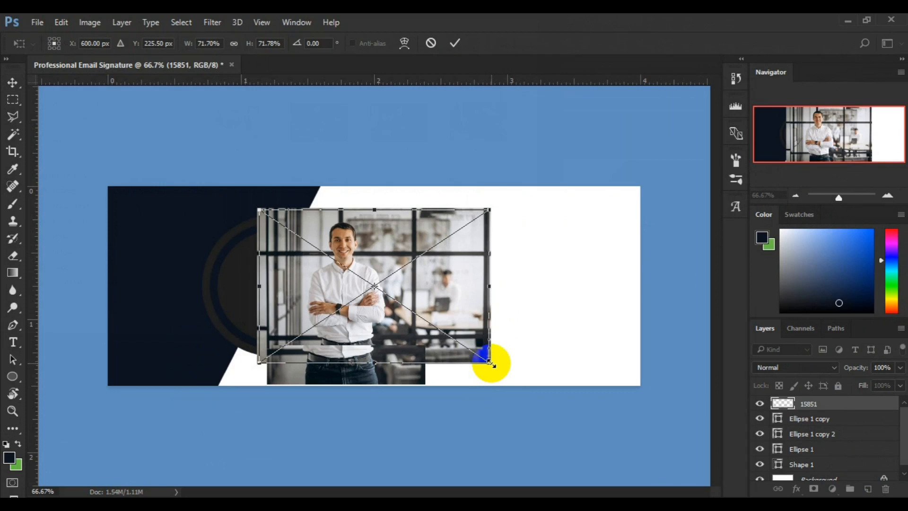
left_click(455, 44)
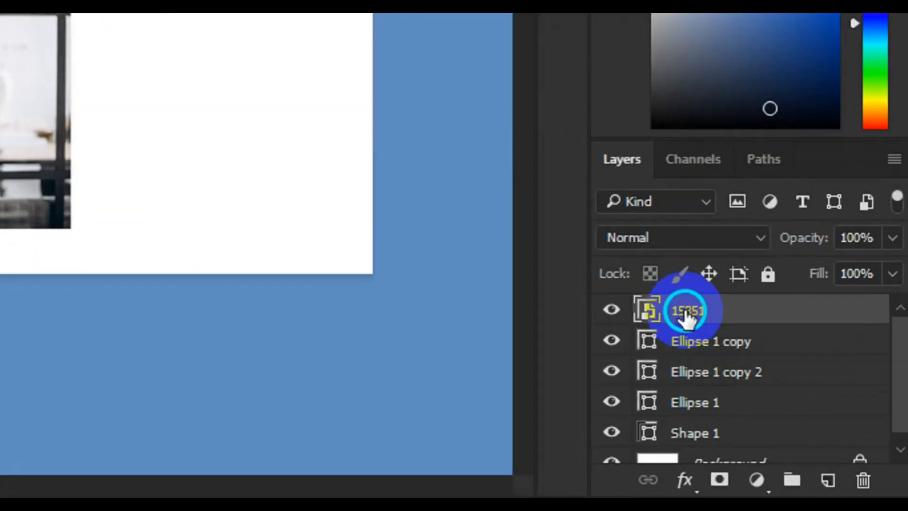
right_click(686, 312)
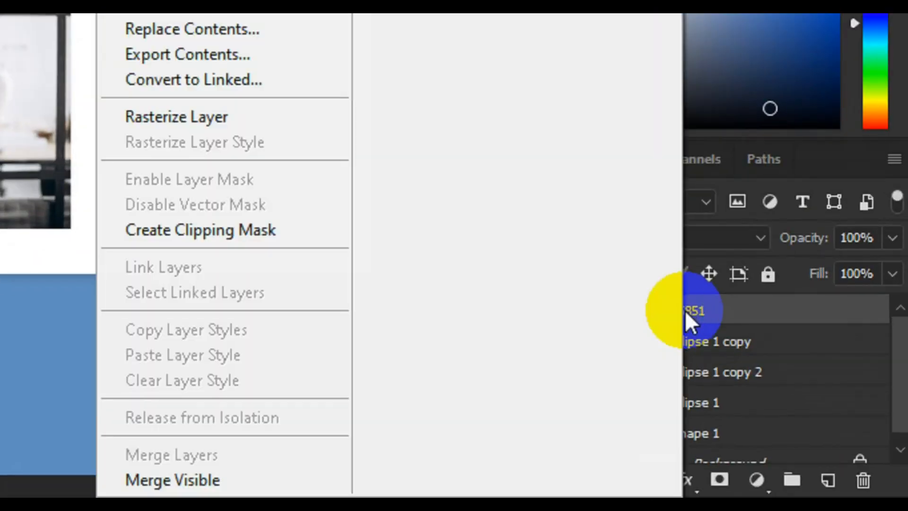
left_click(264, 232)
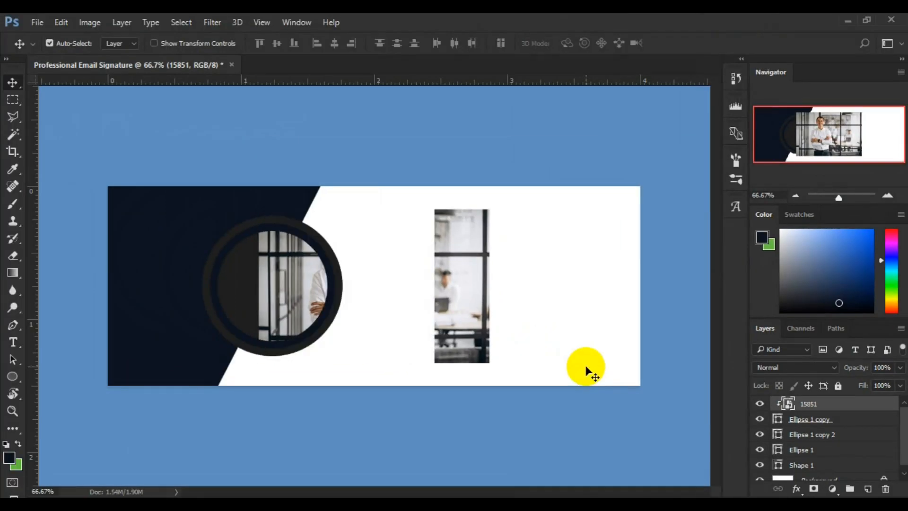
- Move the clipped photo so the standing man in the white shirt fills the inner circle
left_click(299, 299)
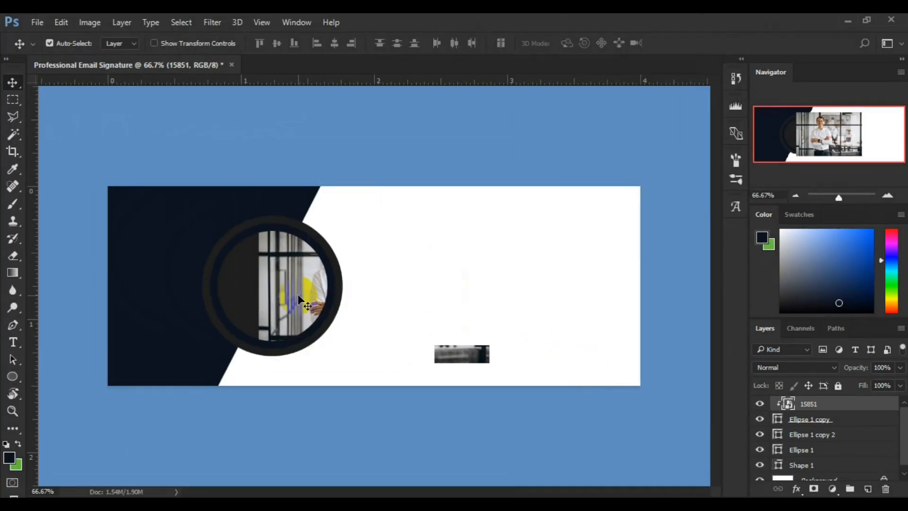
left_click_drag(290, 298, 239, 295)
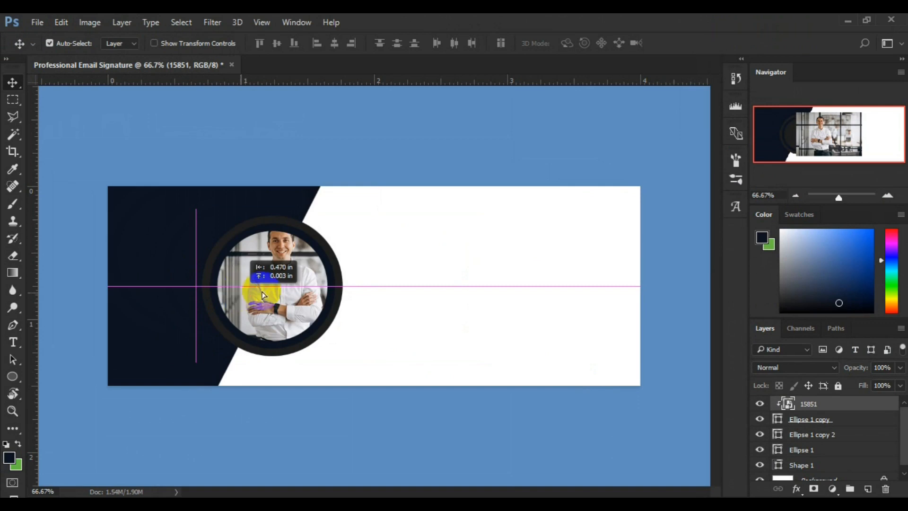
left_click(277, 298)
left_click_drag(274, 300, 283, 302)
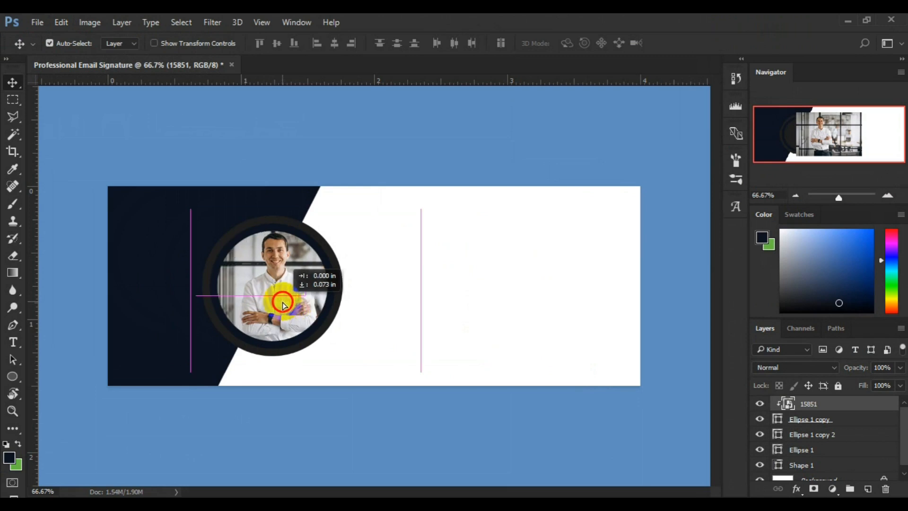
left_click_drag(283, 302, 283, 302)
- Scale the clipped photo up proportionally around its centre to about 92%
key("ctrl")
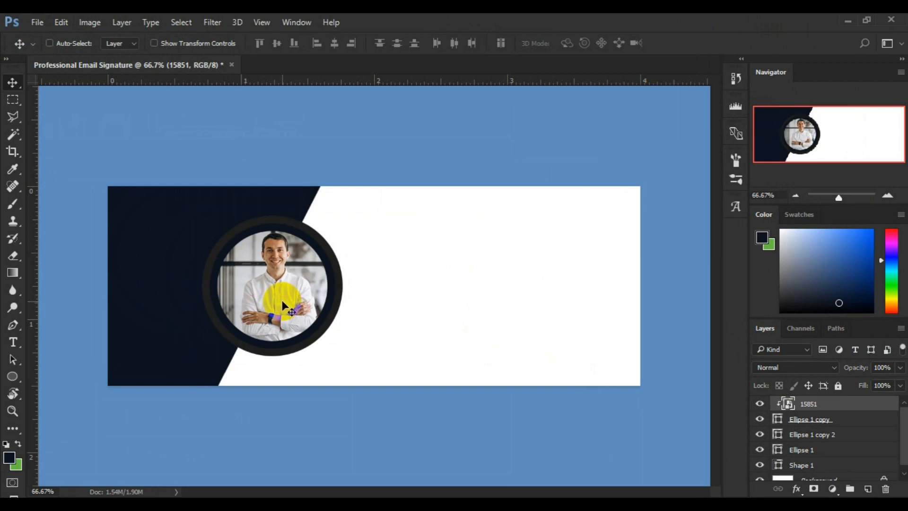
key("ctrl+t")
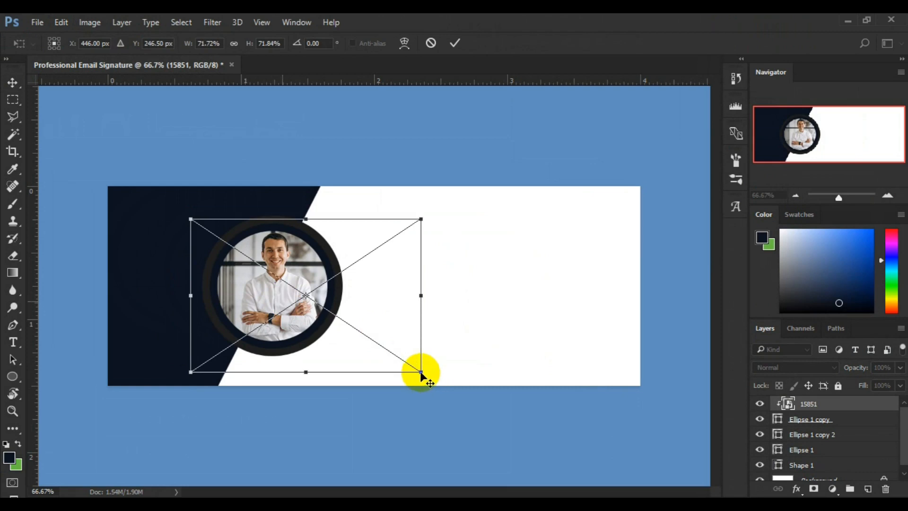
left_click_drag(420, 372, 448, 391)
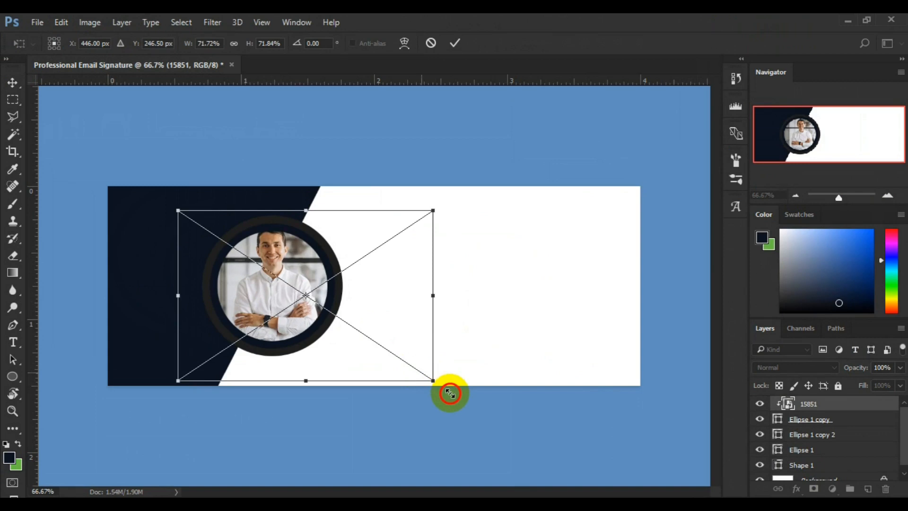
left_click_drag(449, 392, 452, 394)
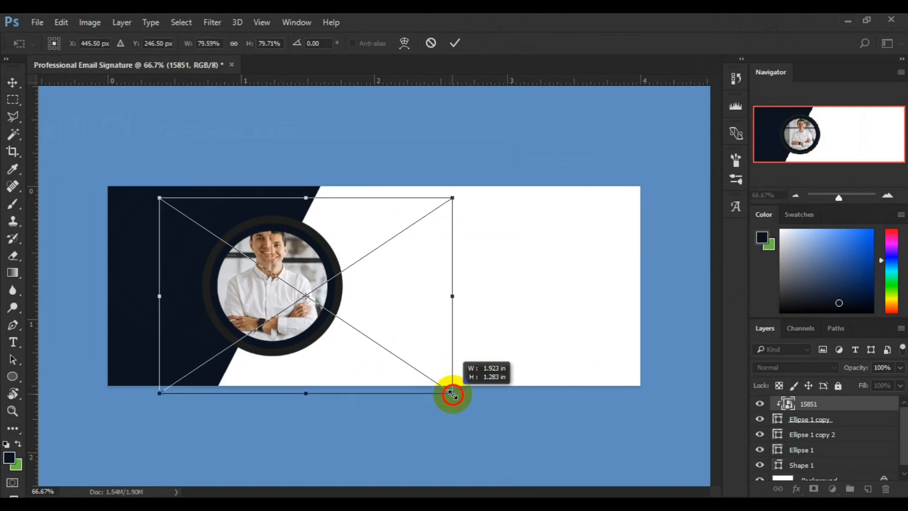
left_click_drag(452, 394, 453, 394)
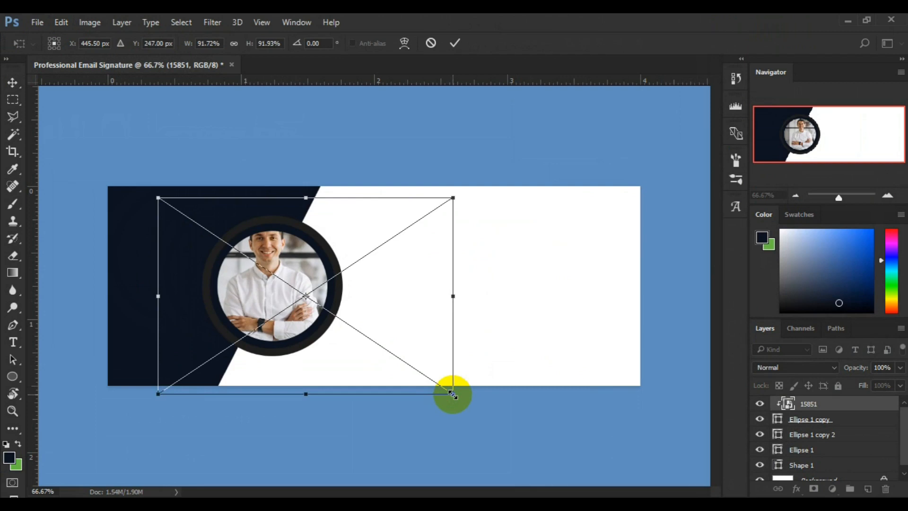
- Shift the enlarged photo down to about X 451.5 px, Y 306 px so the man's head and shoulders sit centred in the circle
left_click(299, 336)
left_click_drag(299, 337, 299, 340)
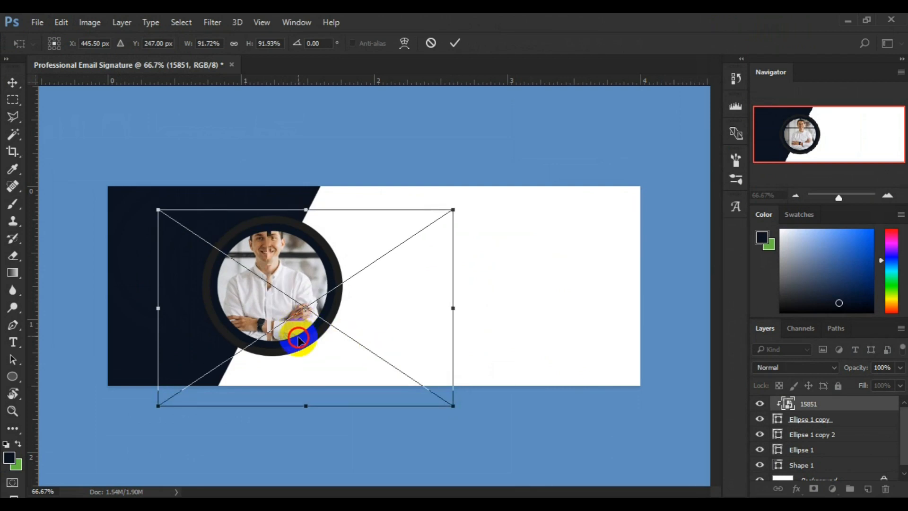
left_click_drag(299, 340, 299, 347)
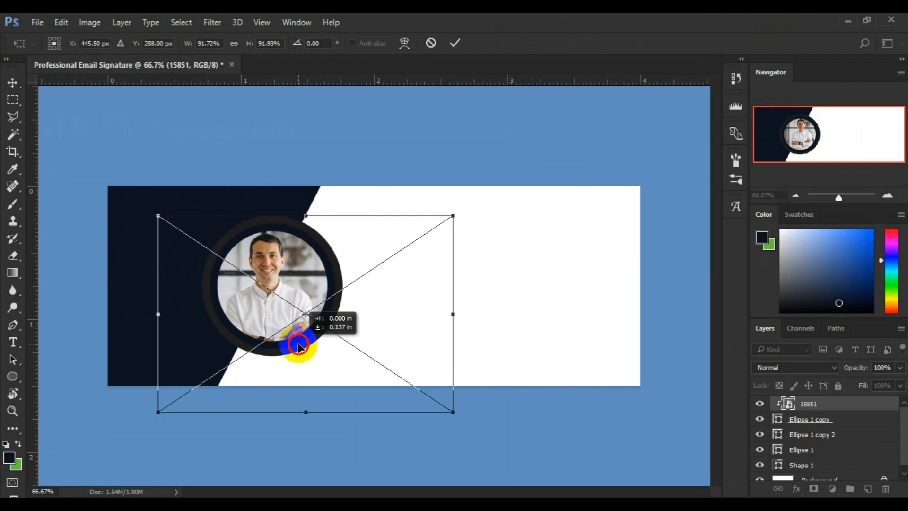
left_click_drag(298, 348, 298, 347)
left_click_drag(298, 348, 301, 349)
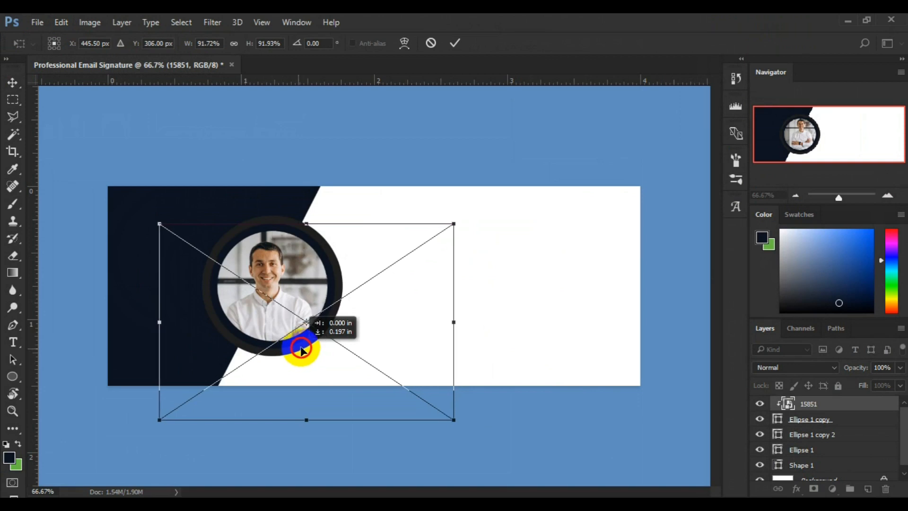
left_click_drag(300, 348, 302, 349)
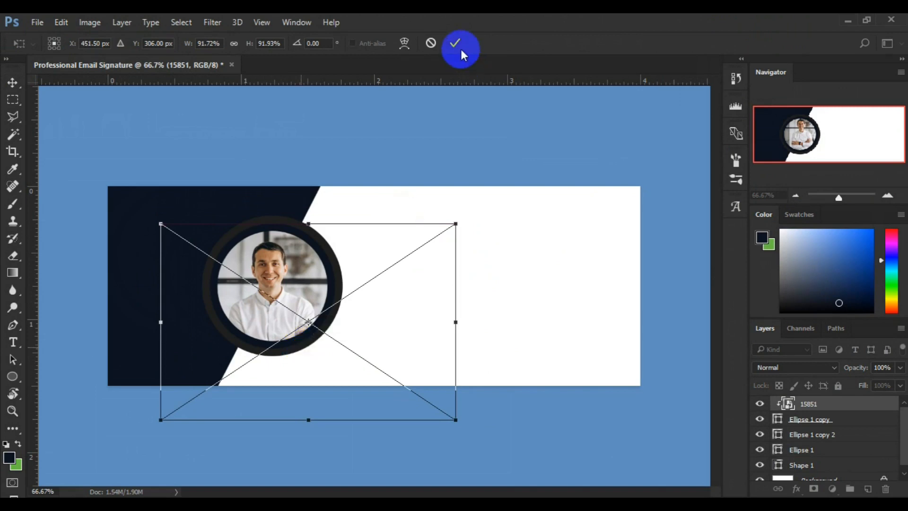
left_click(457, 45)
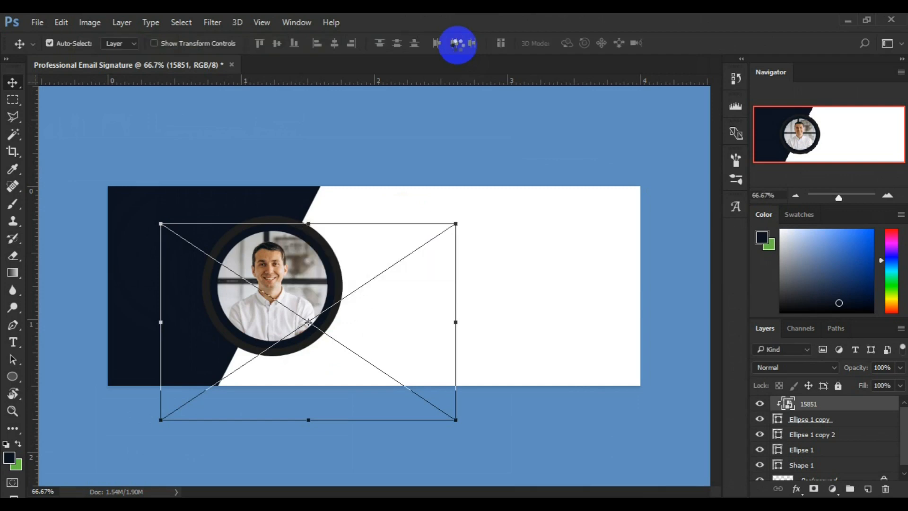
- Rasterize the photo layer 15851 and release its clipping mask
left_click(811, 404)
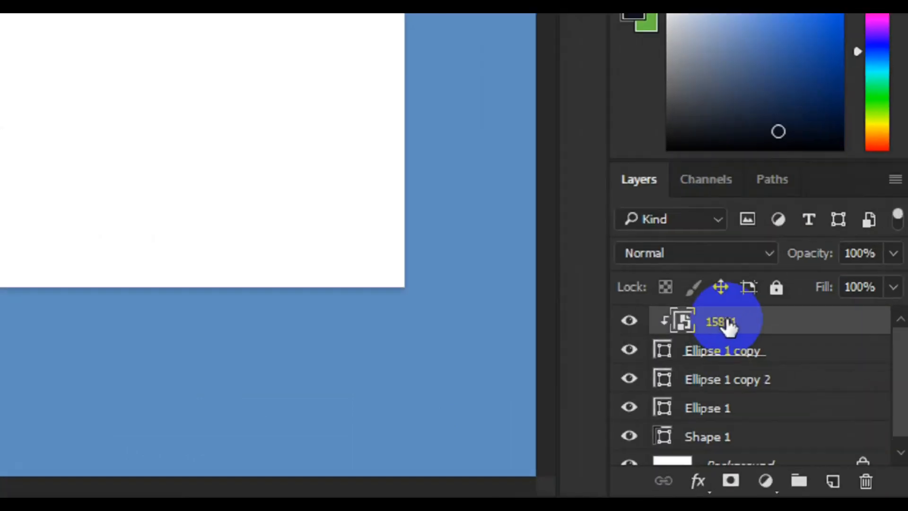
right_click(811, 404)
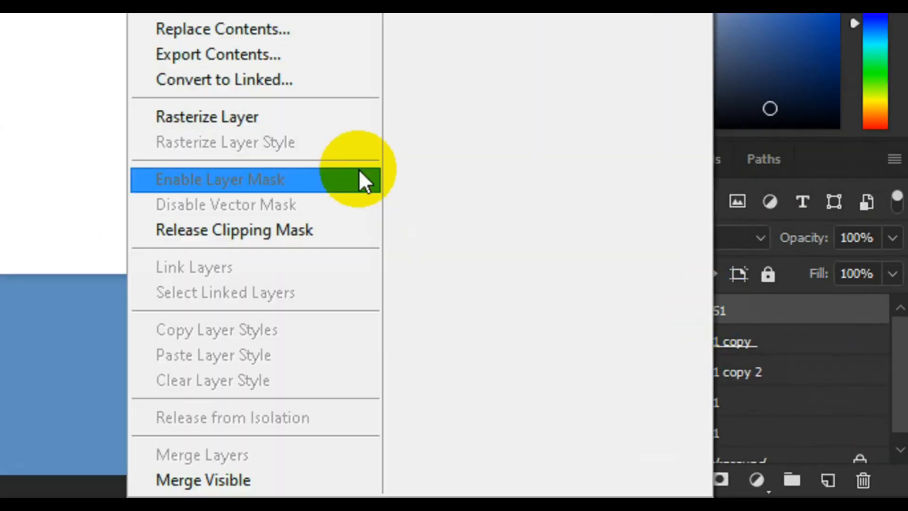
left_click(253, 126)
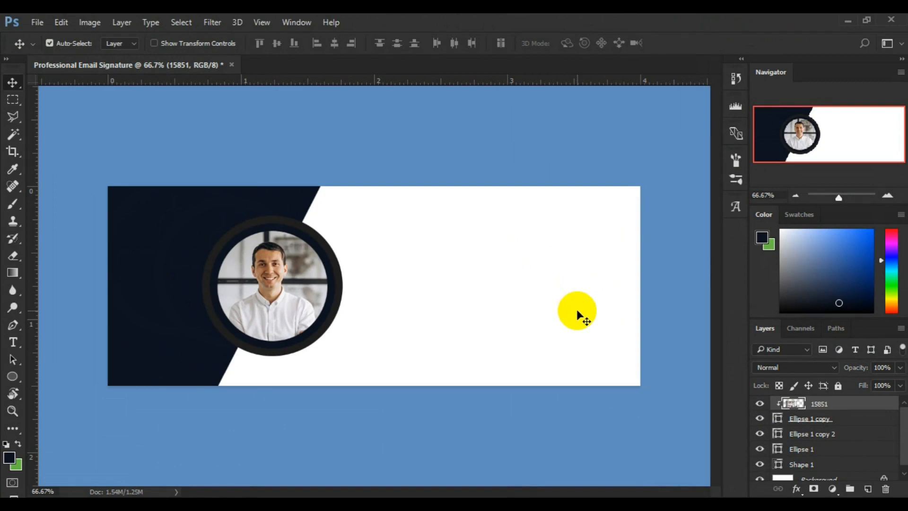
left_click(823, 415)
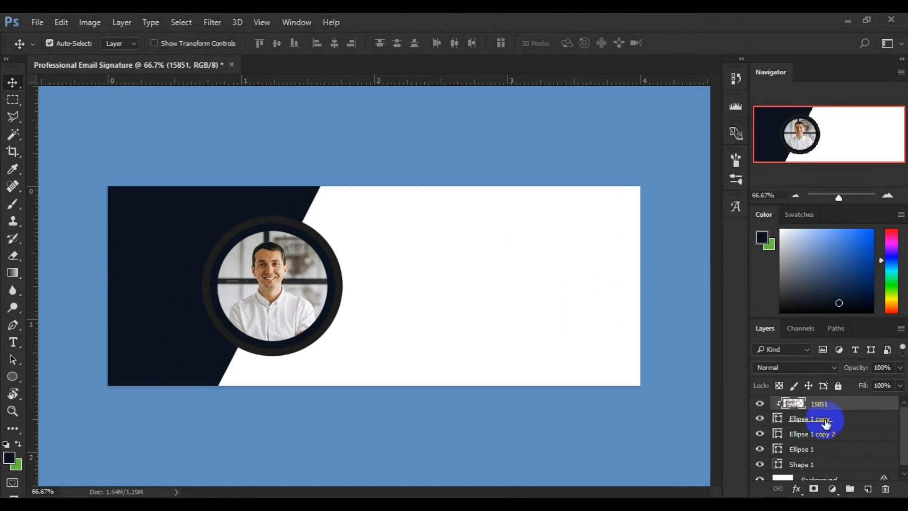
right_click(821, 414)
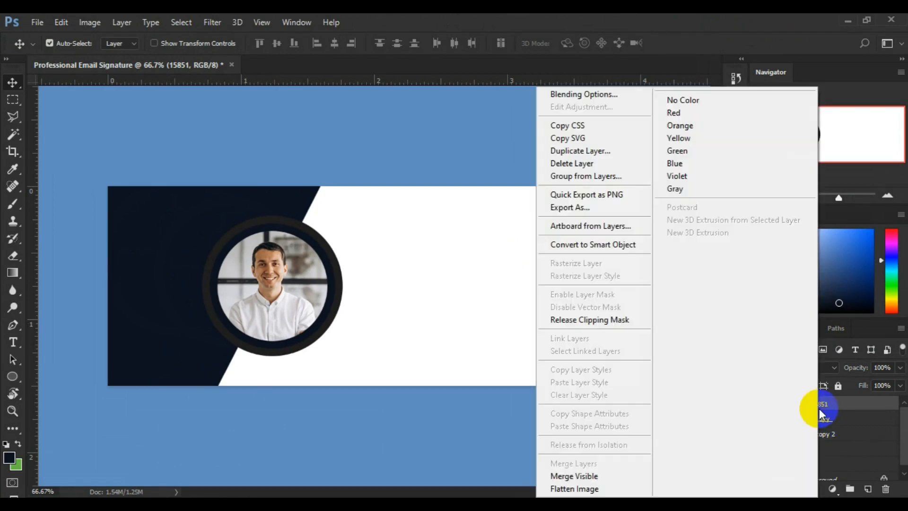
left_click(635, 323)
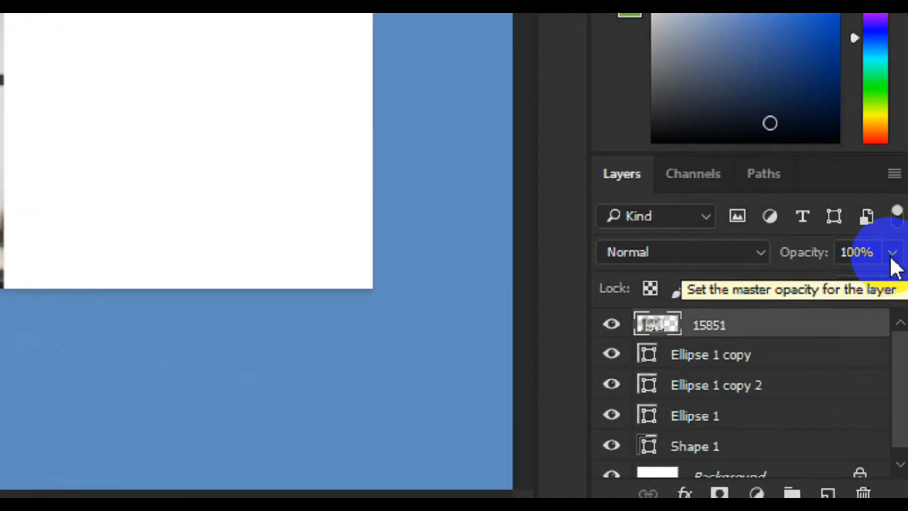
- Lower the opacity of the photo layer 15851 to 50% to reveal the circles beneath it
left_click(891, 254)
left_click_drag(891, 288, 871, 284)
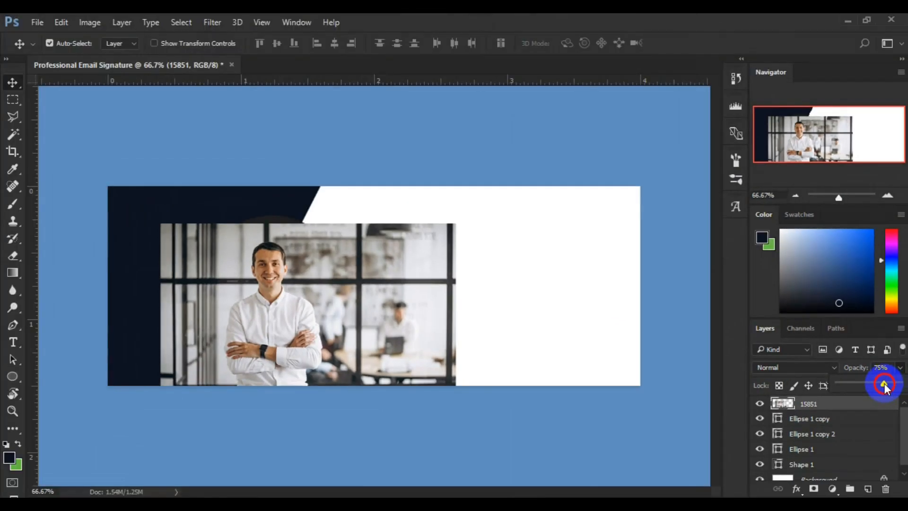
left_click_drag(887, 373, 872, 385)
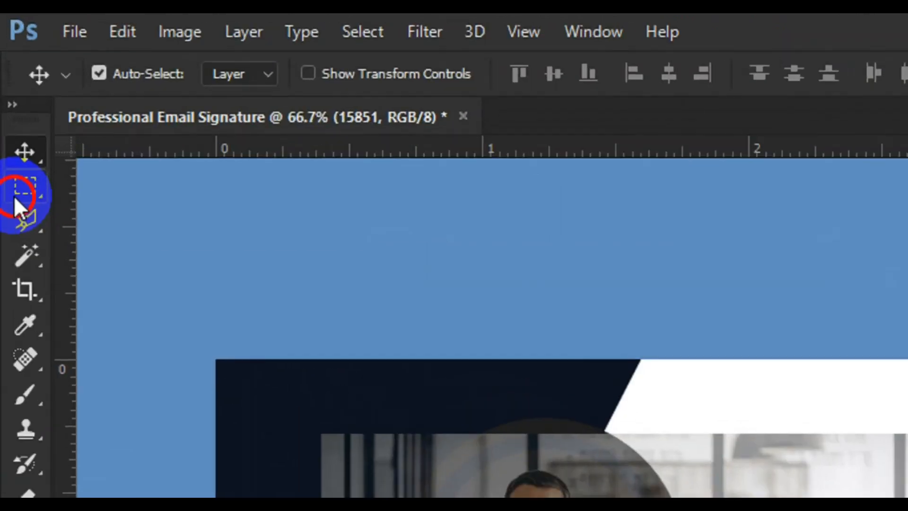
- Select a rectangular area of the photo around the man and the circles and copy it to a new layer
left_click(9, 105)
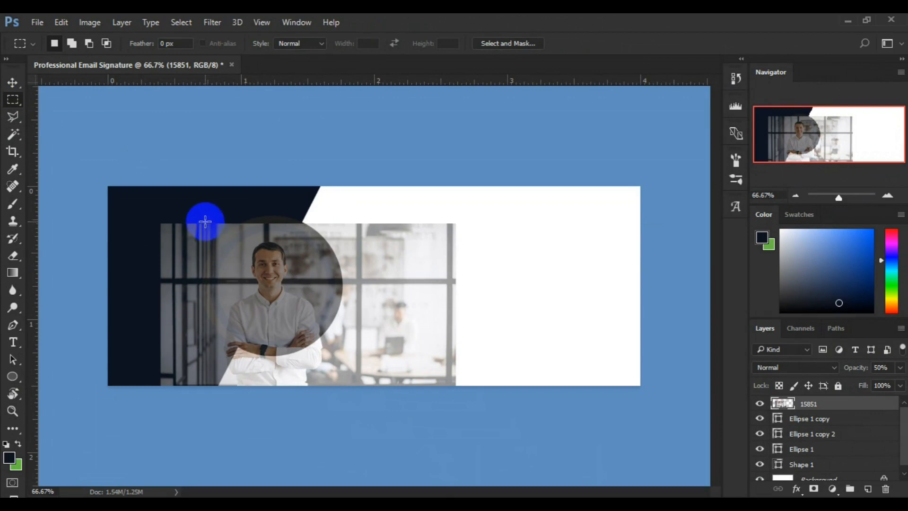
left_click(272, 271)
left_click_drag(272, 272, 360, 364)
left_click(310, 310)
key("ctrl+z")
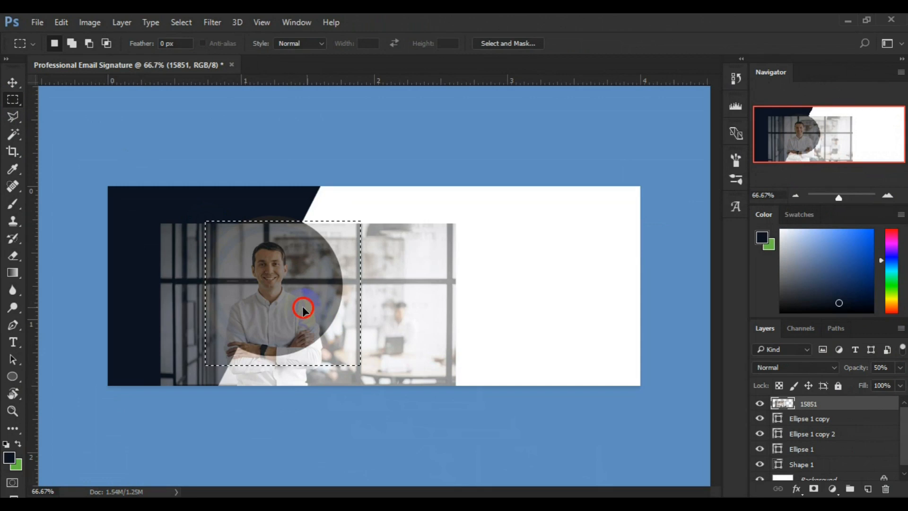
left_click_drag(300, 306, 297, 309)
right_click(299, 306)
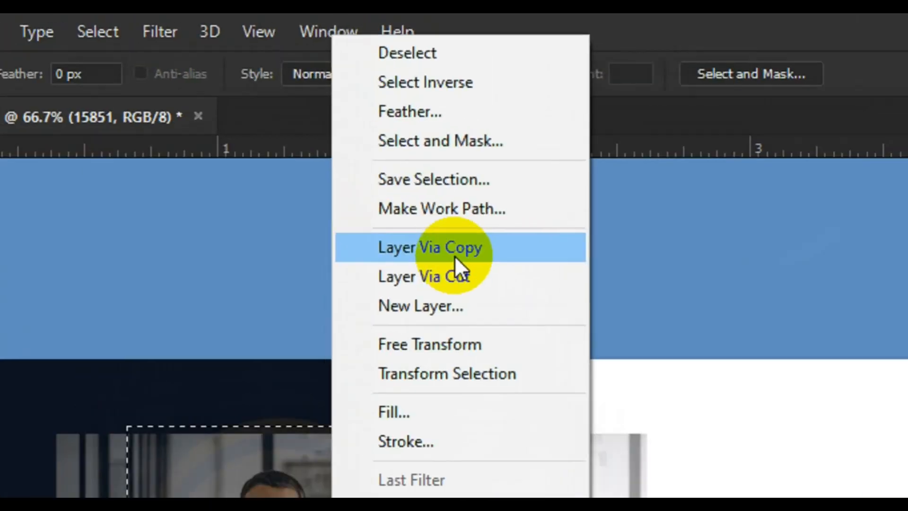
left_click(390, 172)
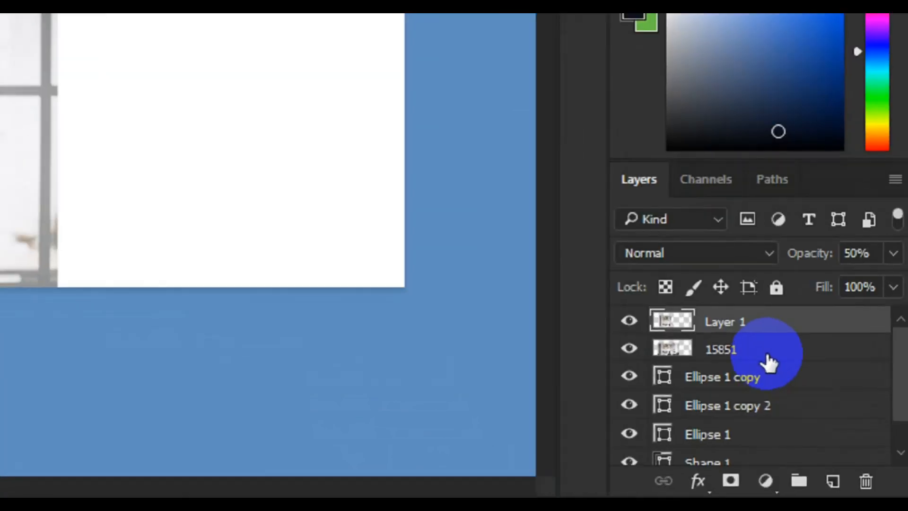
- Delete the original photo layer 15851 and set the opacity of the cropped copy, Layer 1, to 100%
left_click(759, 357)
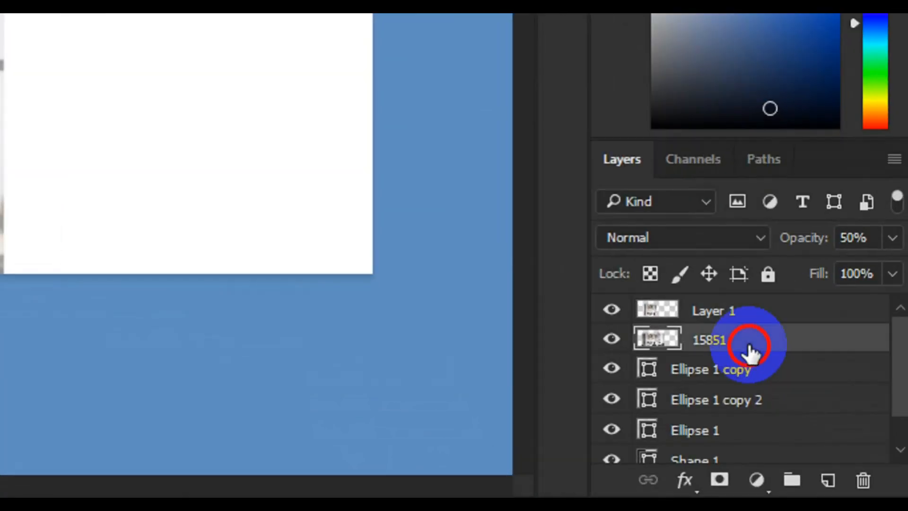
key("Delete")
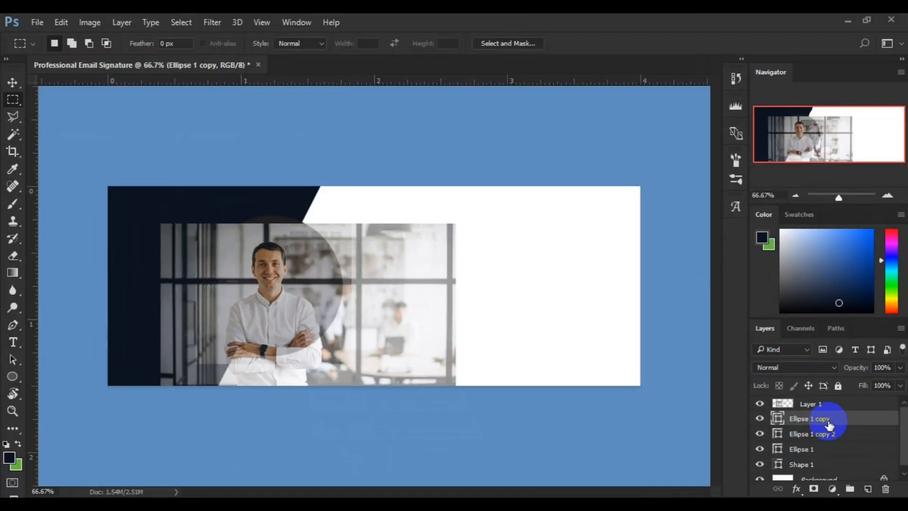
left_click(820, 408)
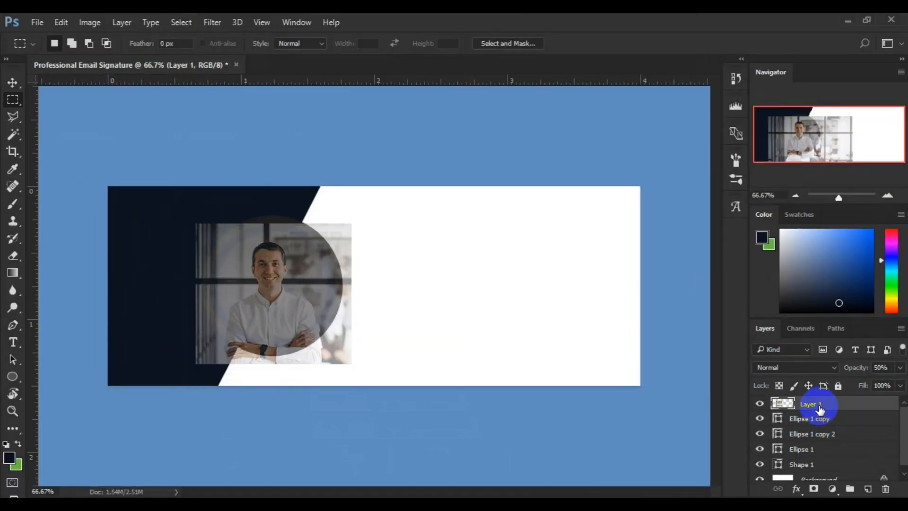
left_click(900, 370)
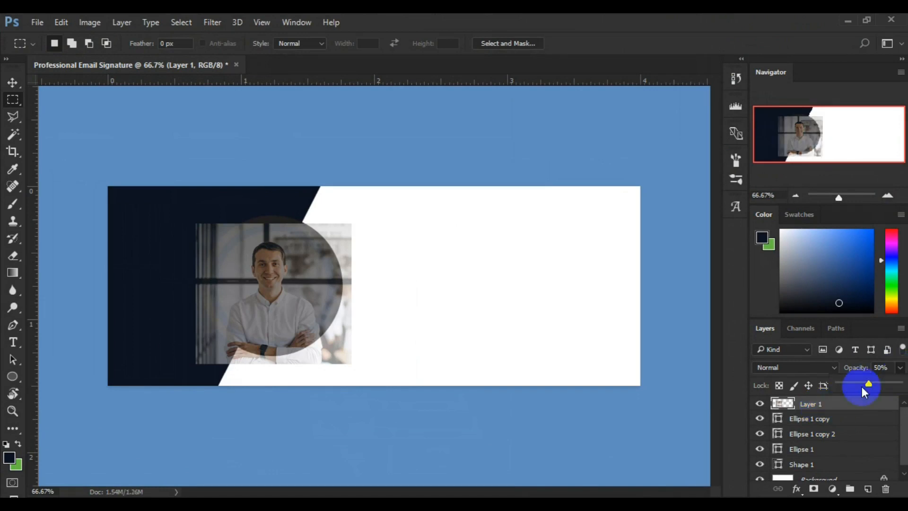
left_click_drag(868, 384, 898, 381)
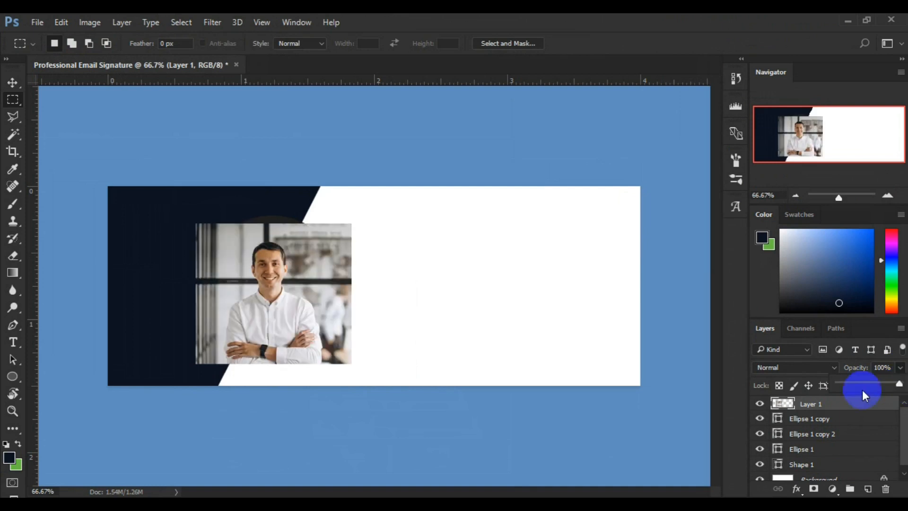
- Clip the cropped photo on Layer 1 to the inner circle with a clipping mask and switch to the Move tool
left_click(847, 401)
right_click(847, 401)
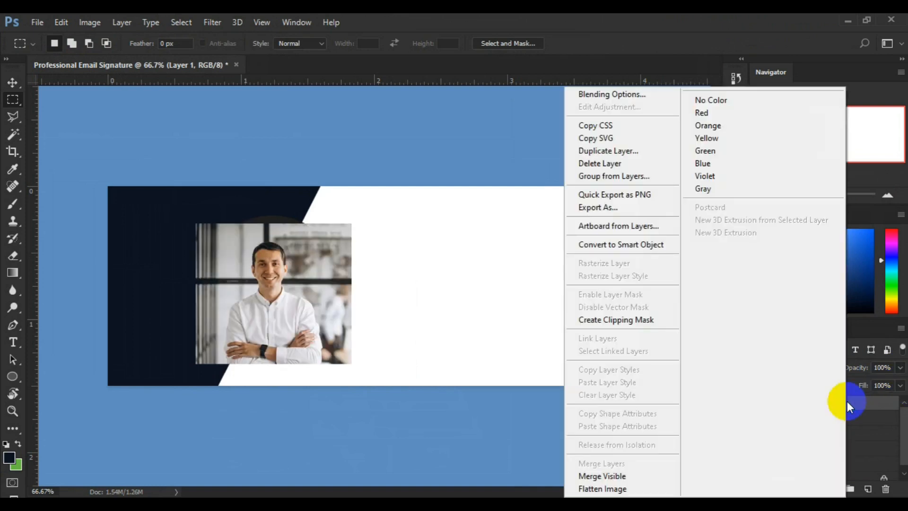
left_click(627, 321)
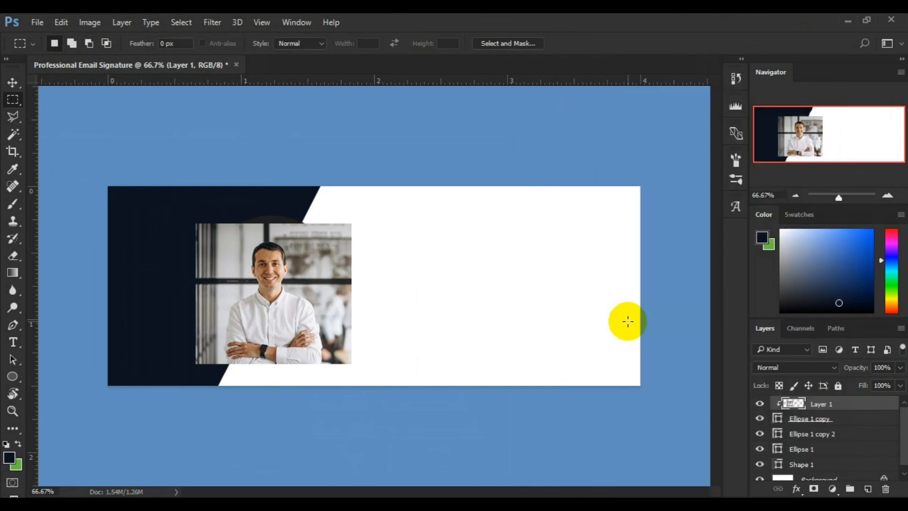
left_click(13, 84)
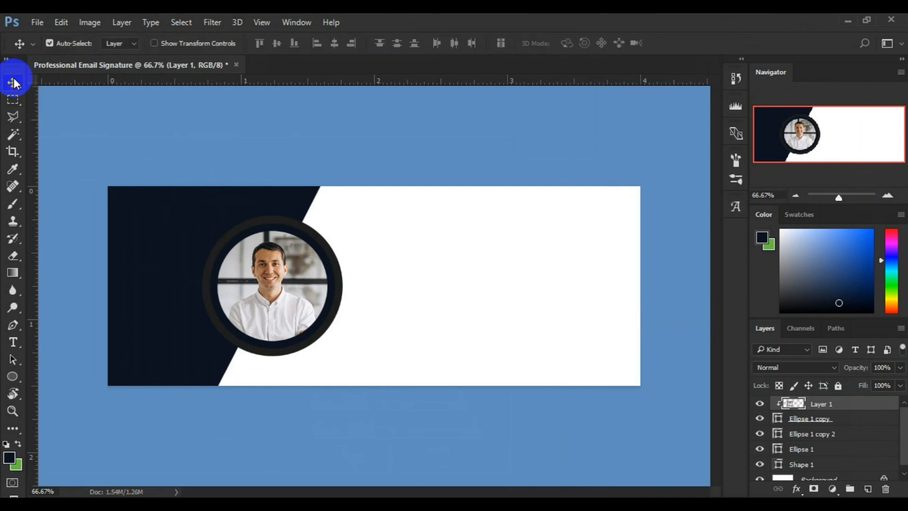